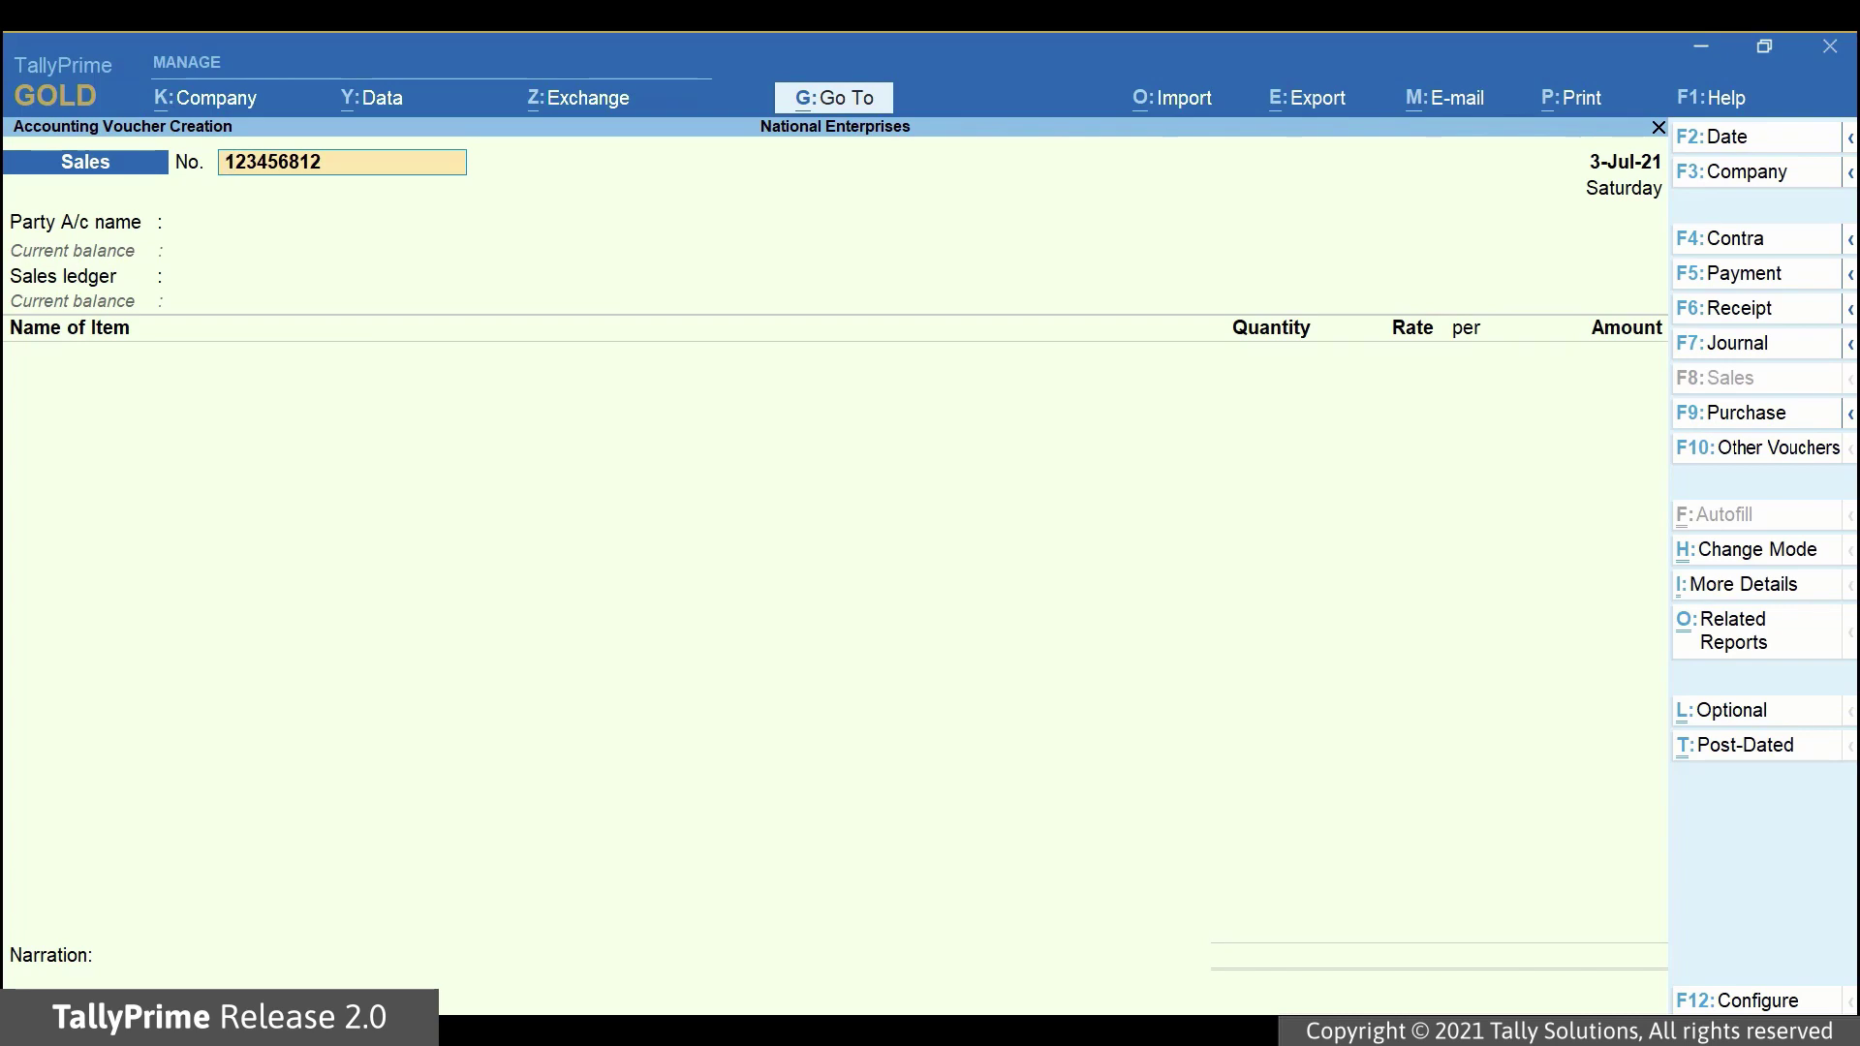
# Set 'Send e-Way Bill details after saving Voucher' to No, then save the 59,885.00 sales voucher.
pyautogui.press('F12')
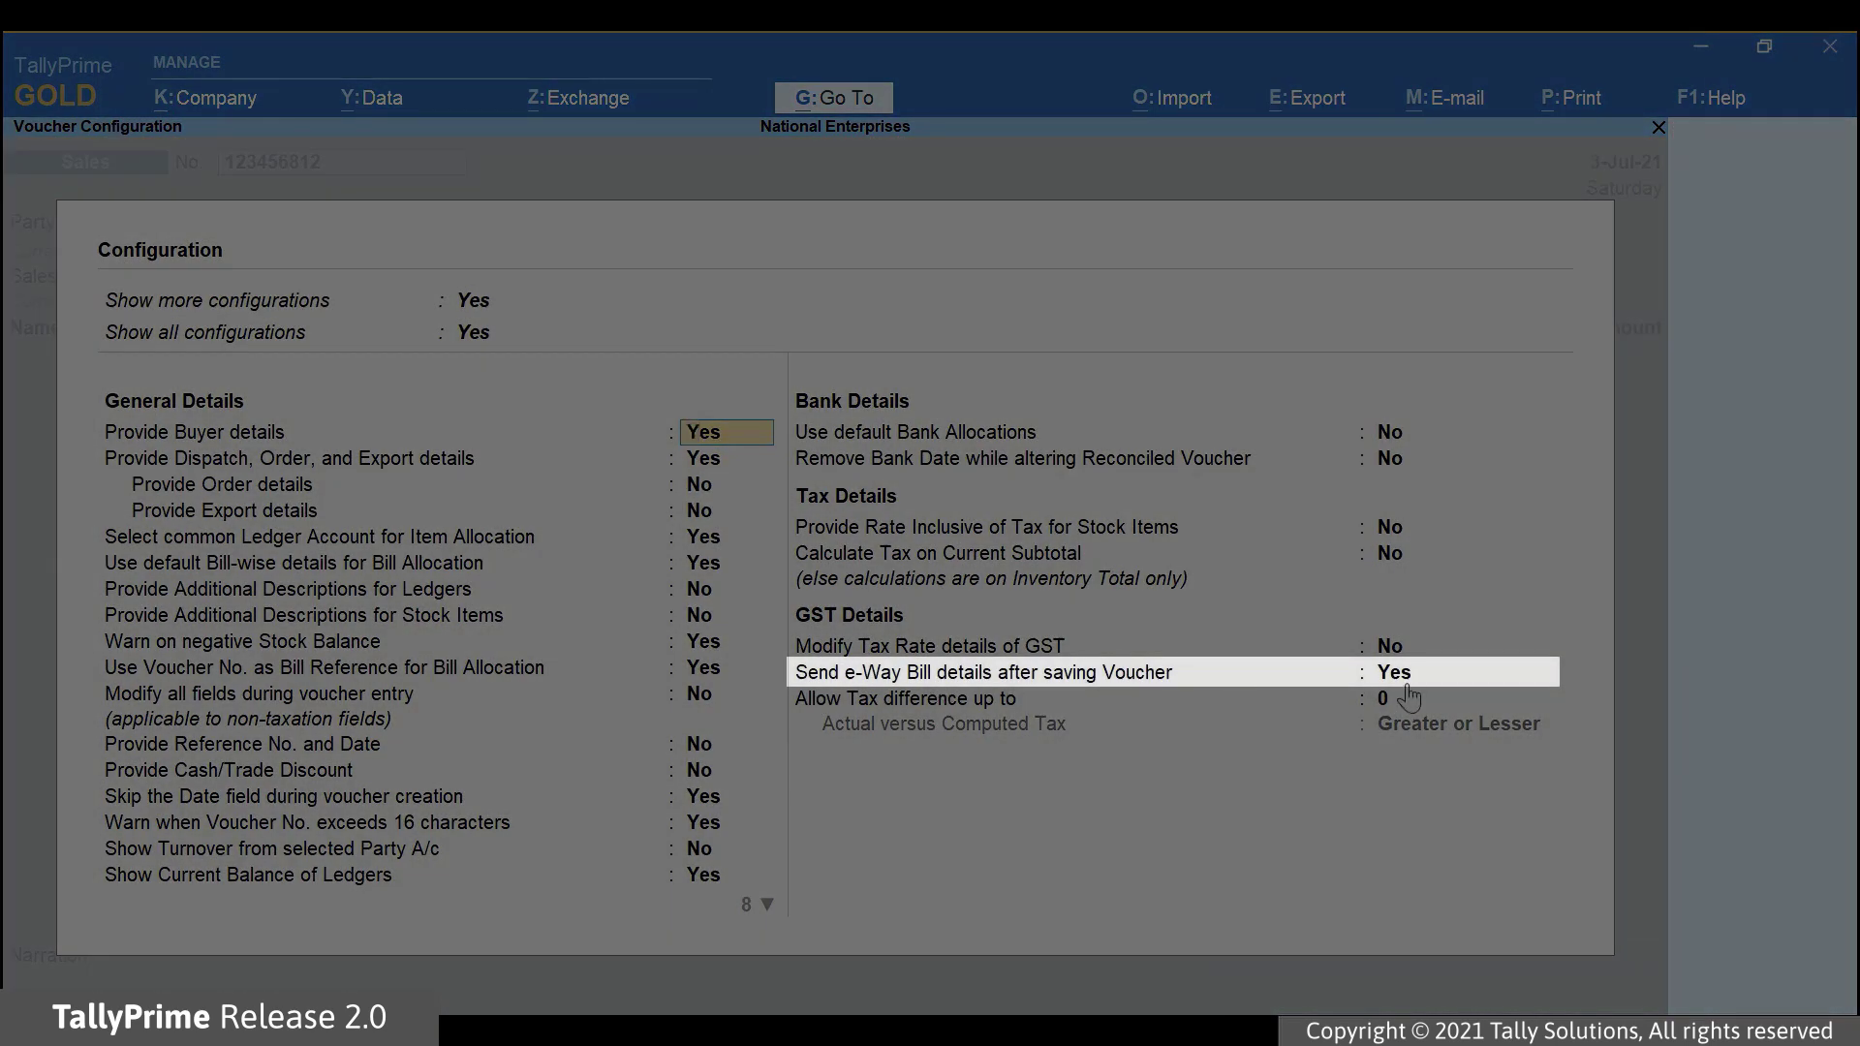
pyautogui.click(1399, 678)
pyautogui.write('No')
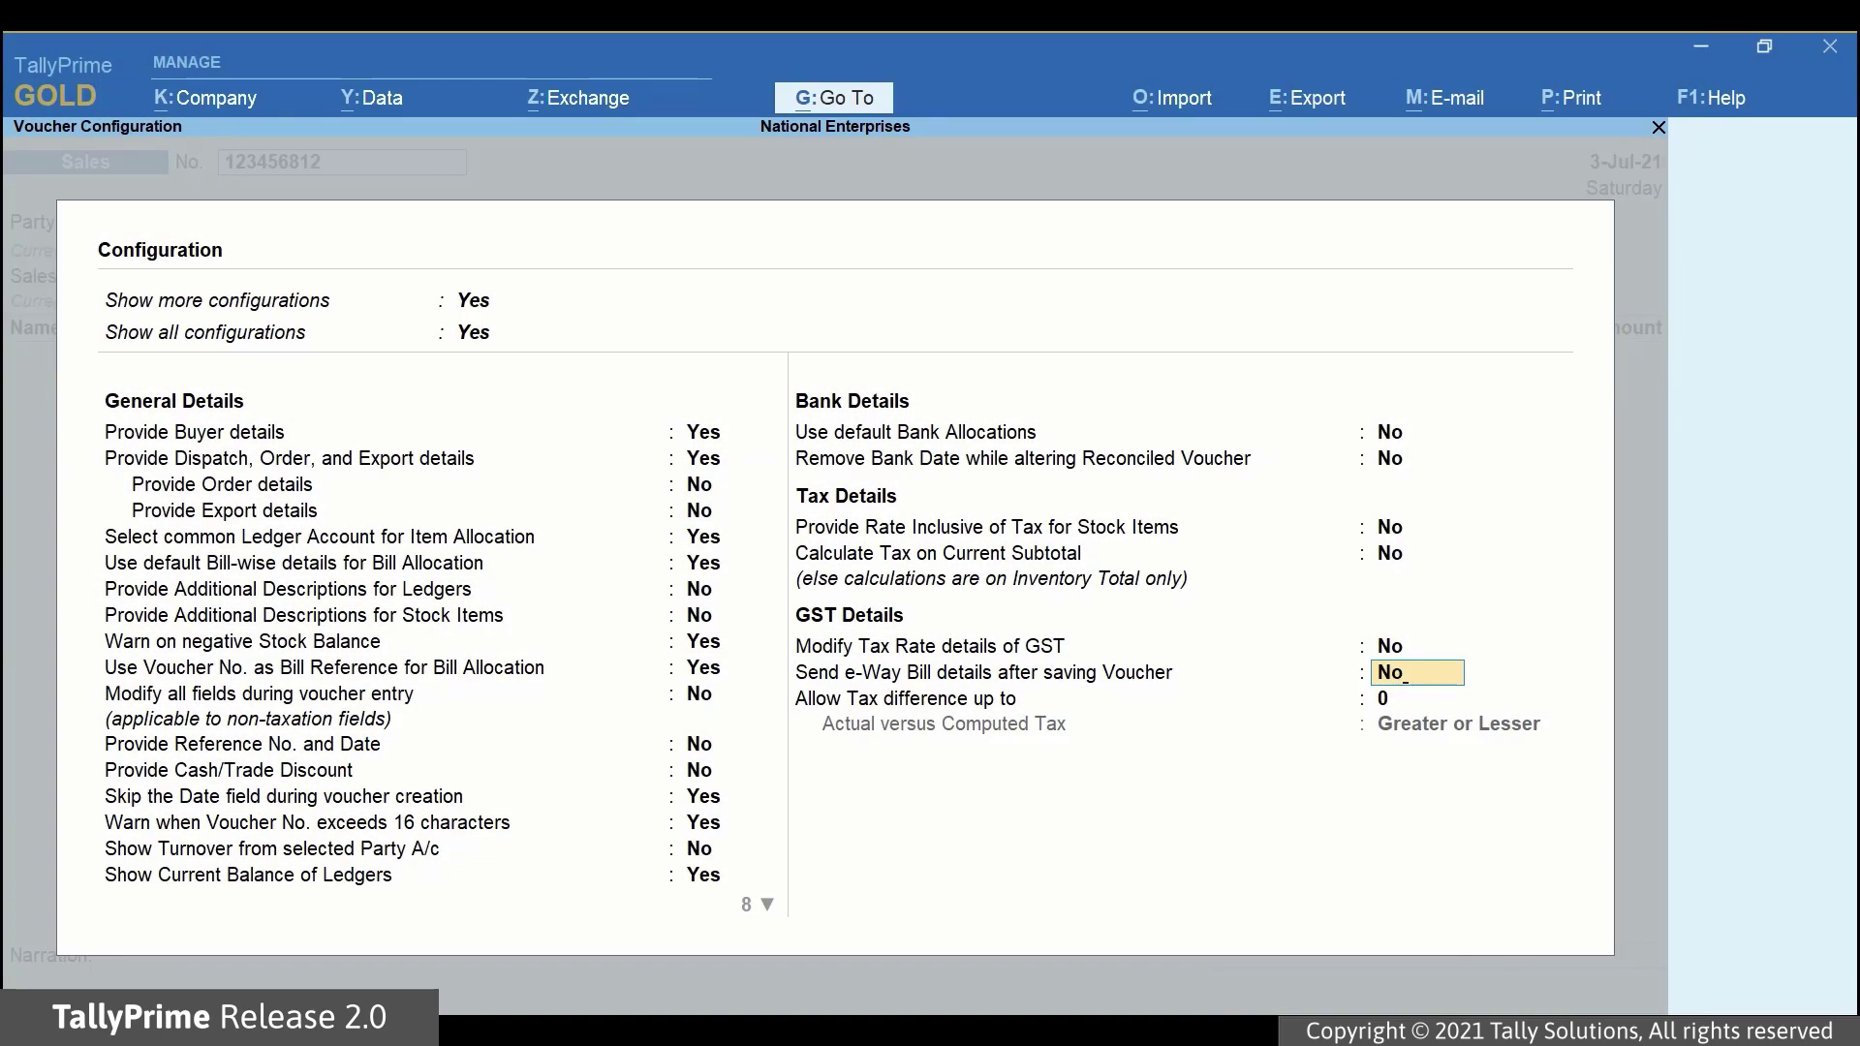
pyautogui.press('Return')
pyautogui.press('Return')
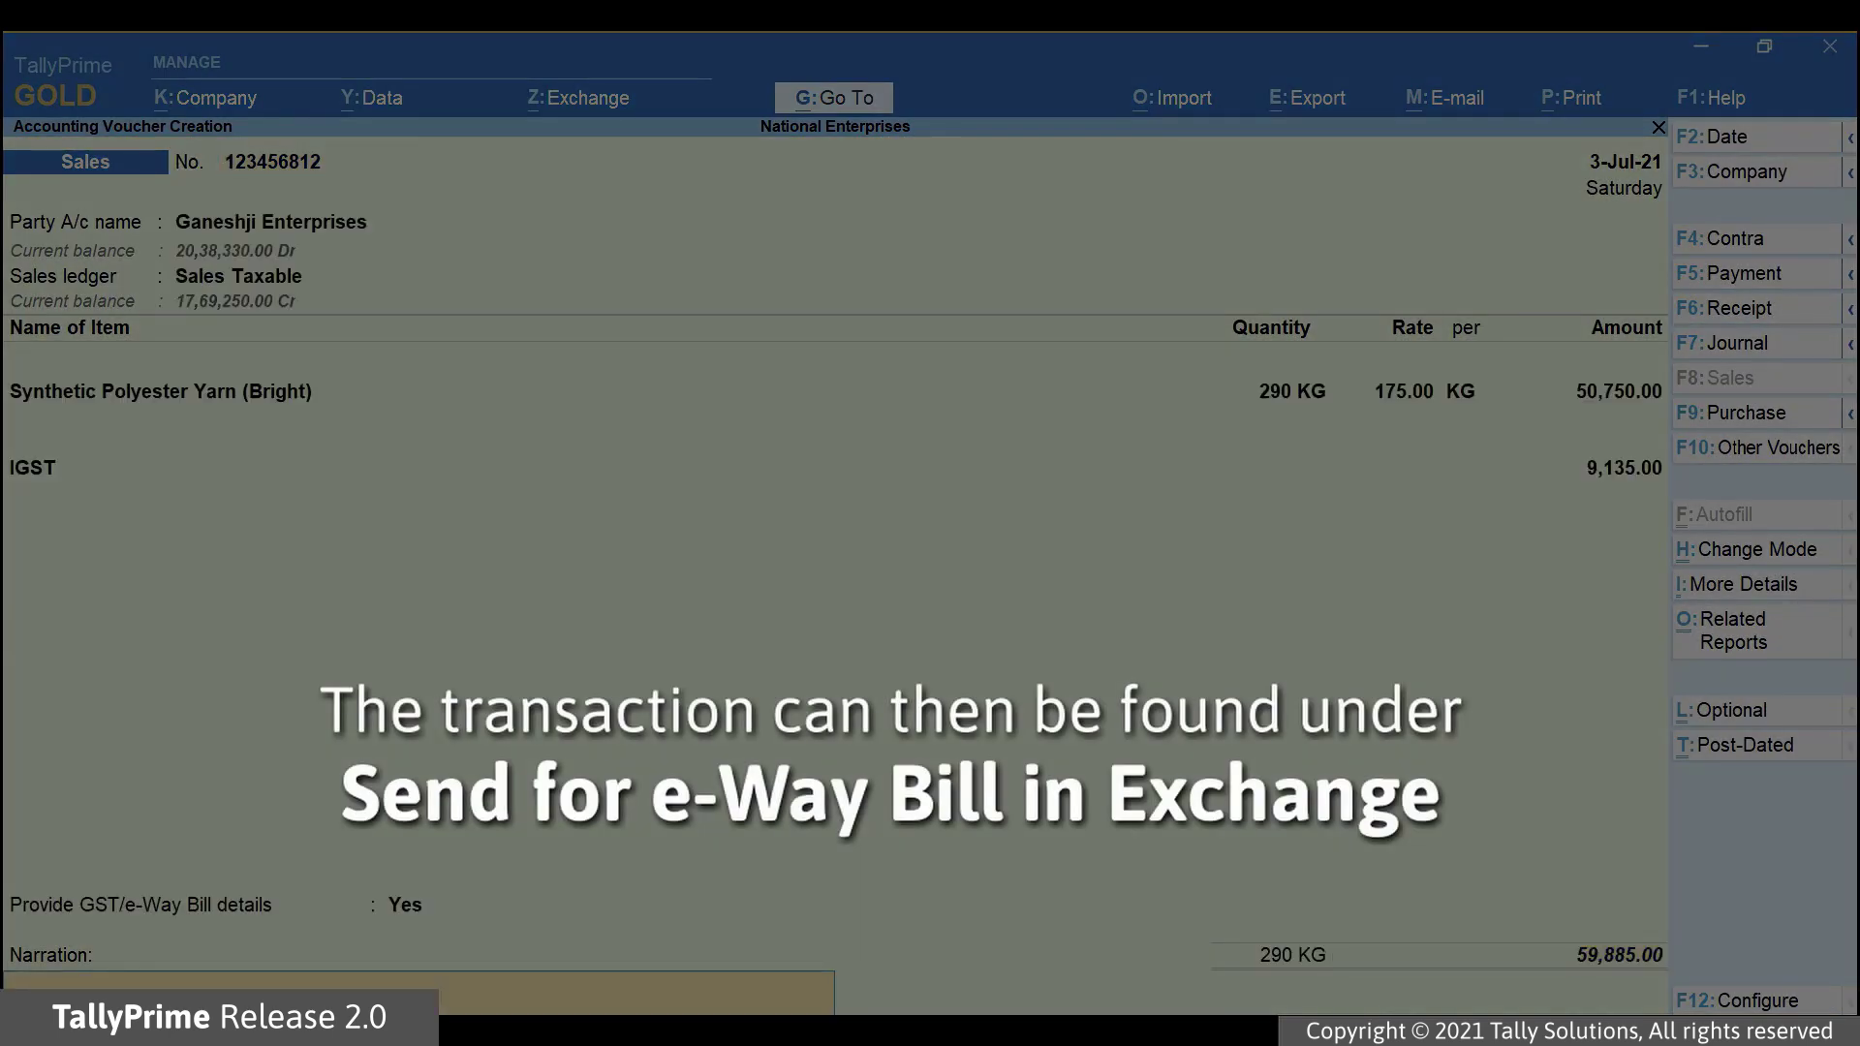
pyautogui.press('Return')
pyautogui.press('Return')
# Open Exchange > Send for e-Way Bill to list the pending vouchers, including 123456812.
pyautogui.click(579, 100)
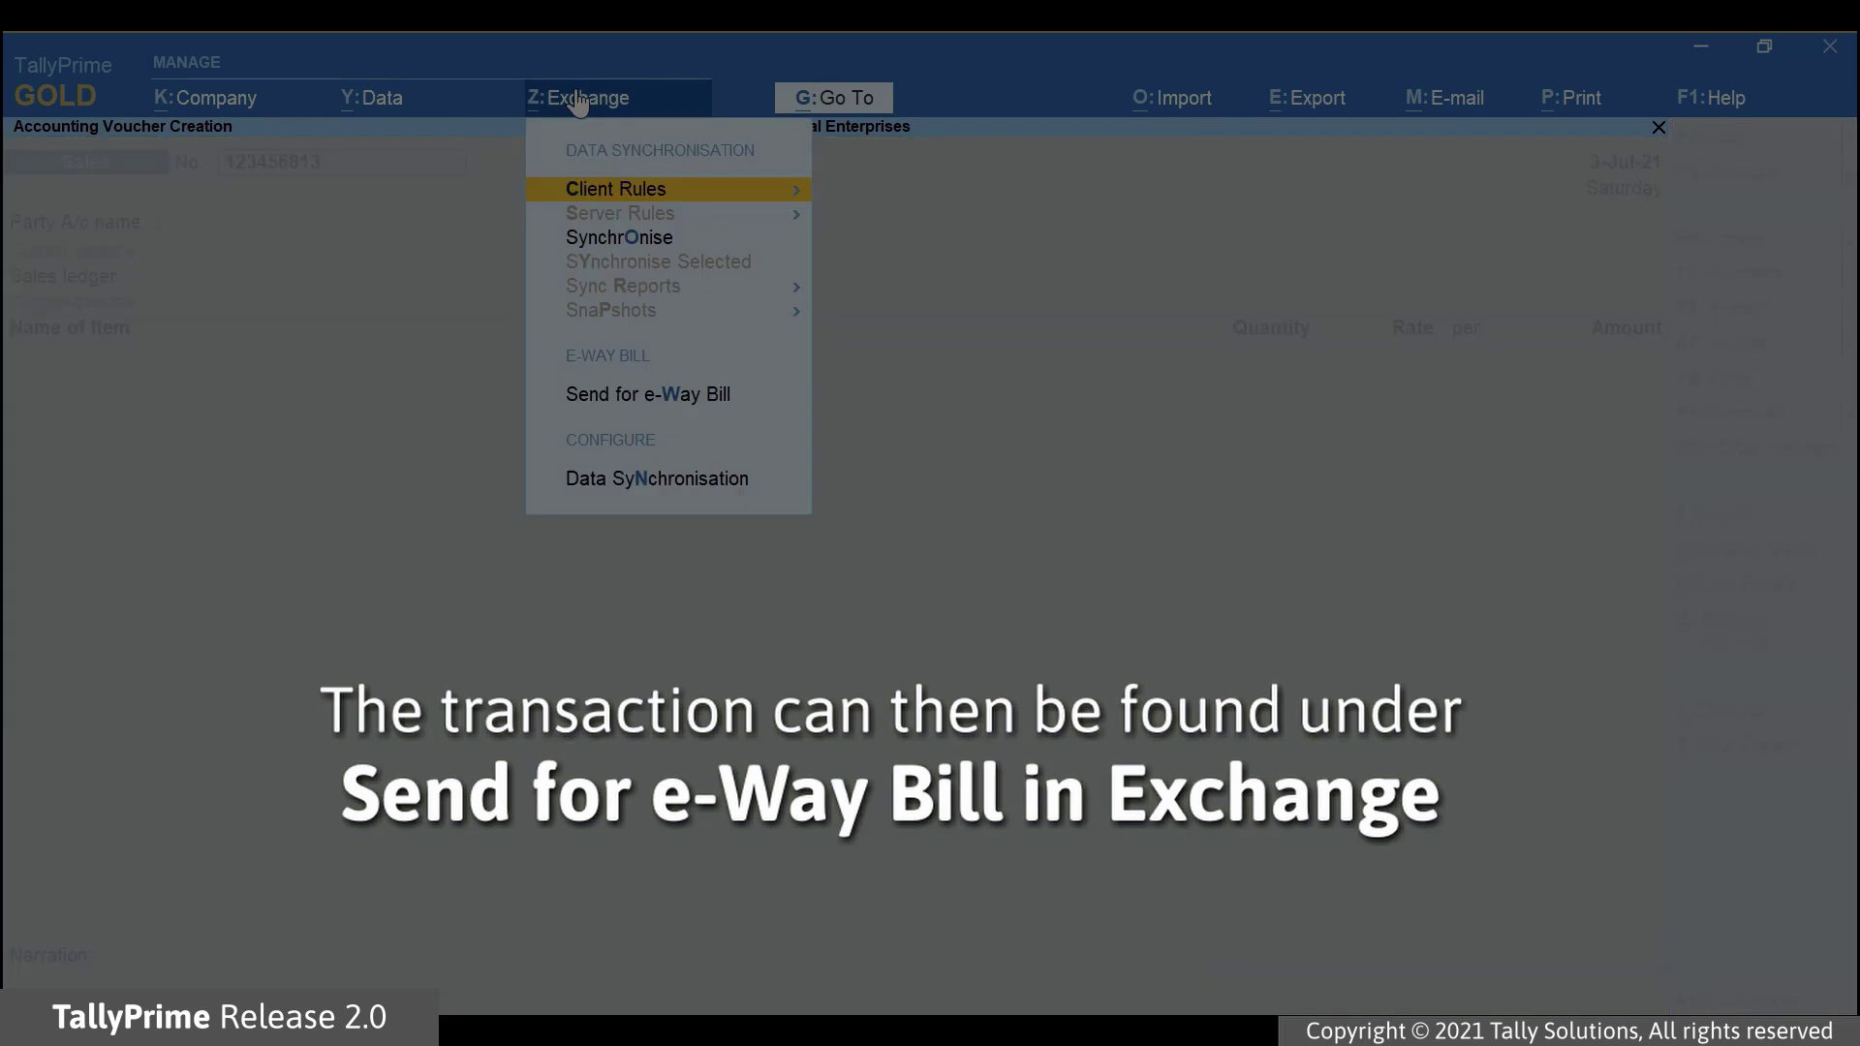
pyautogui.click(622, 397)
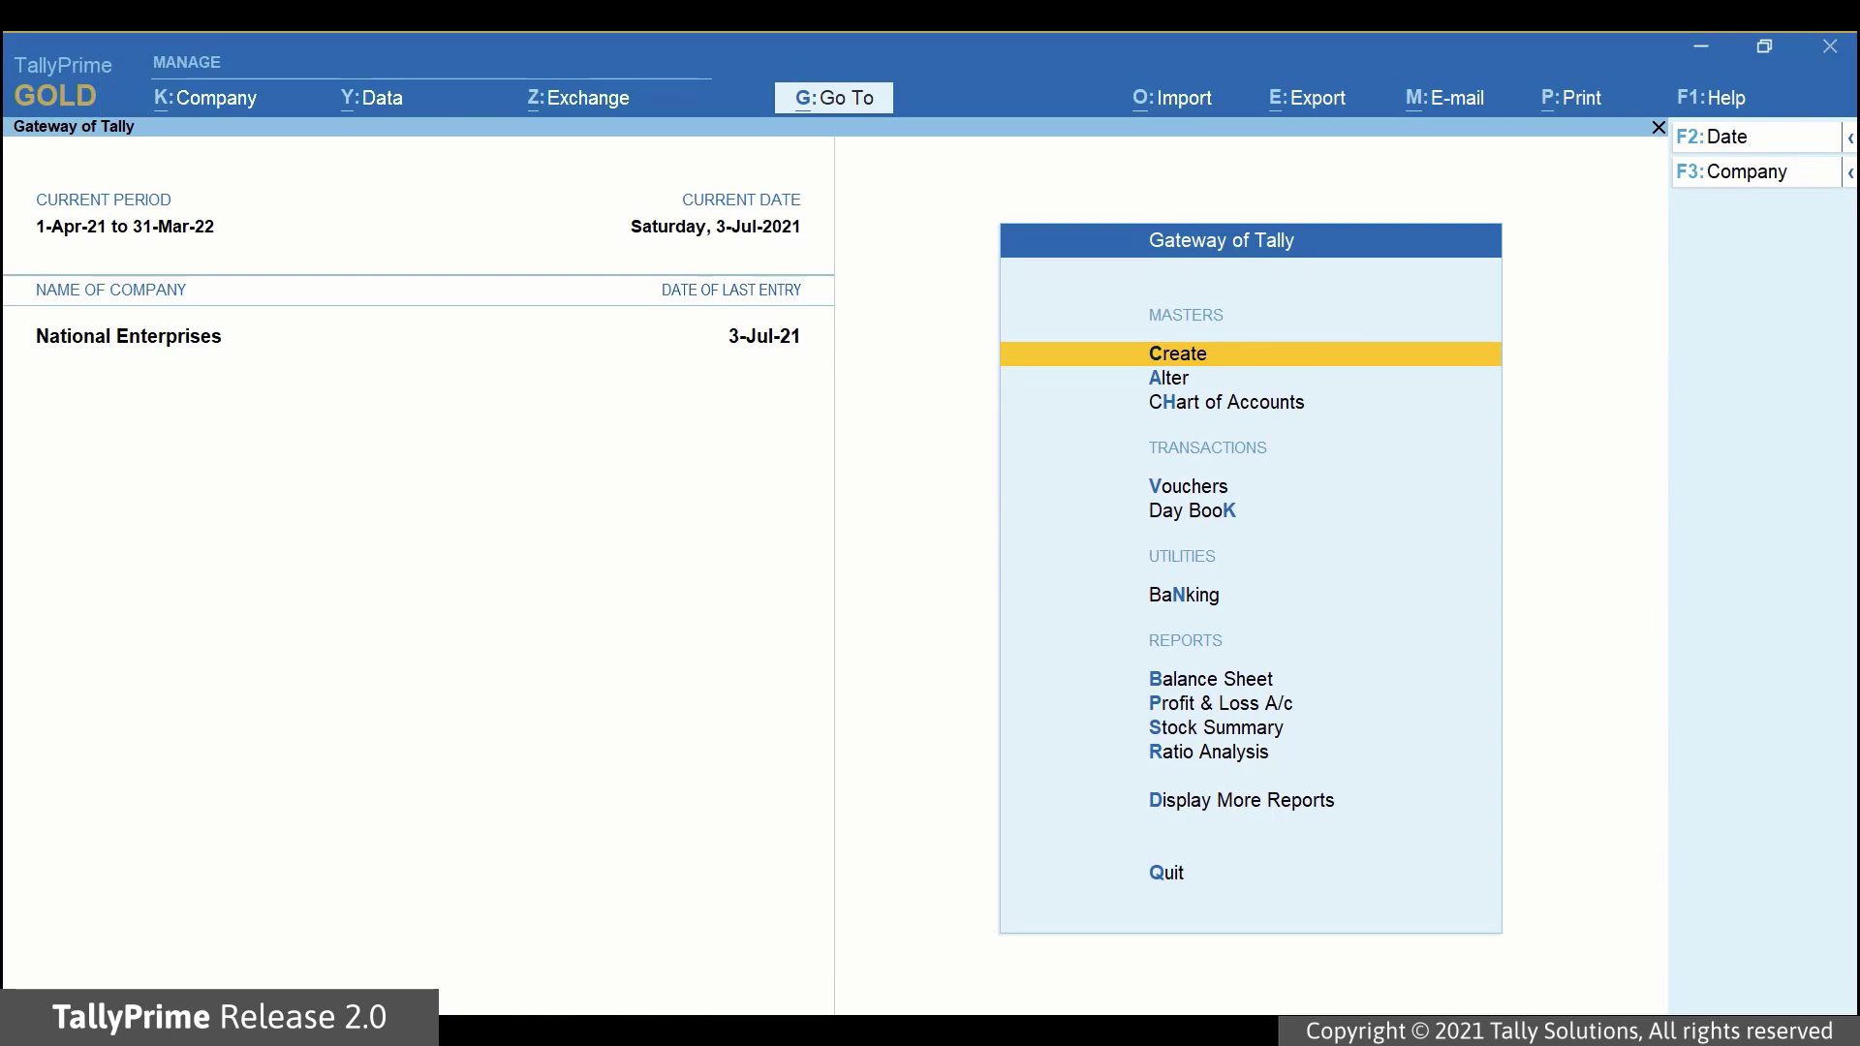
pyautogui.click(563, 112)
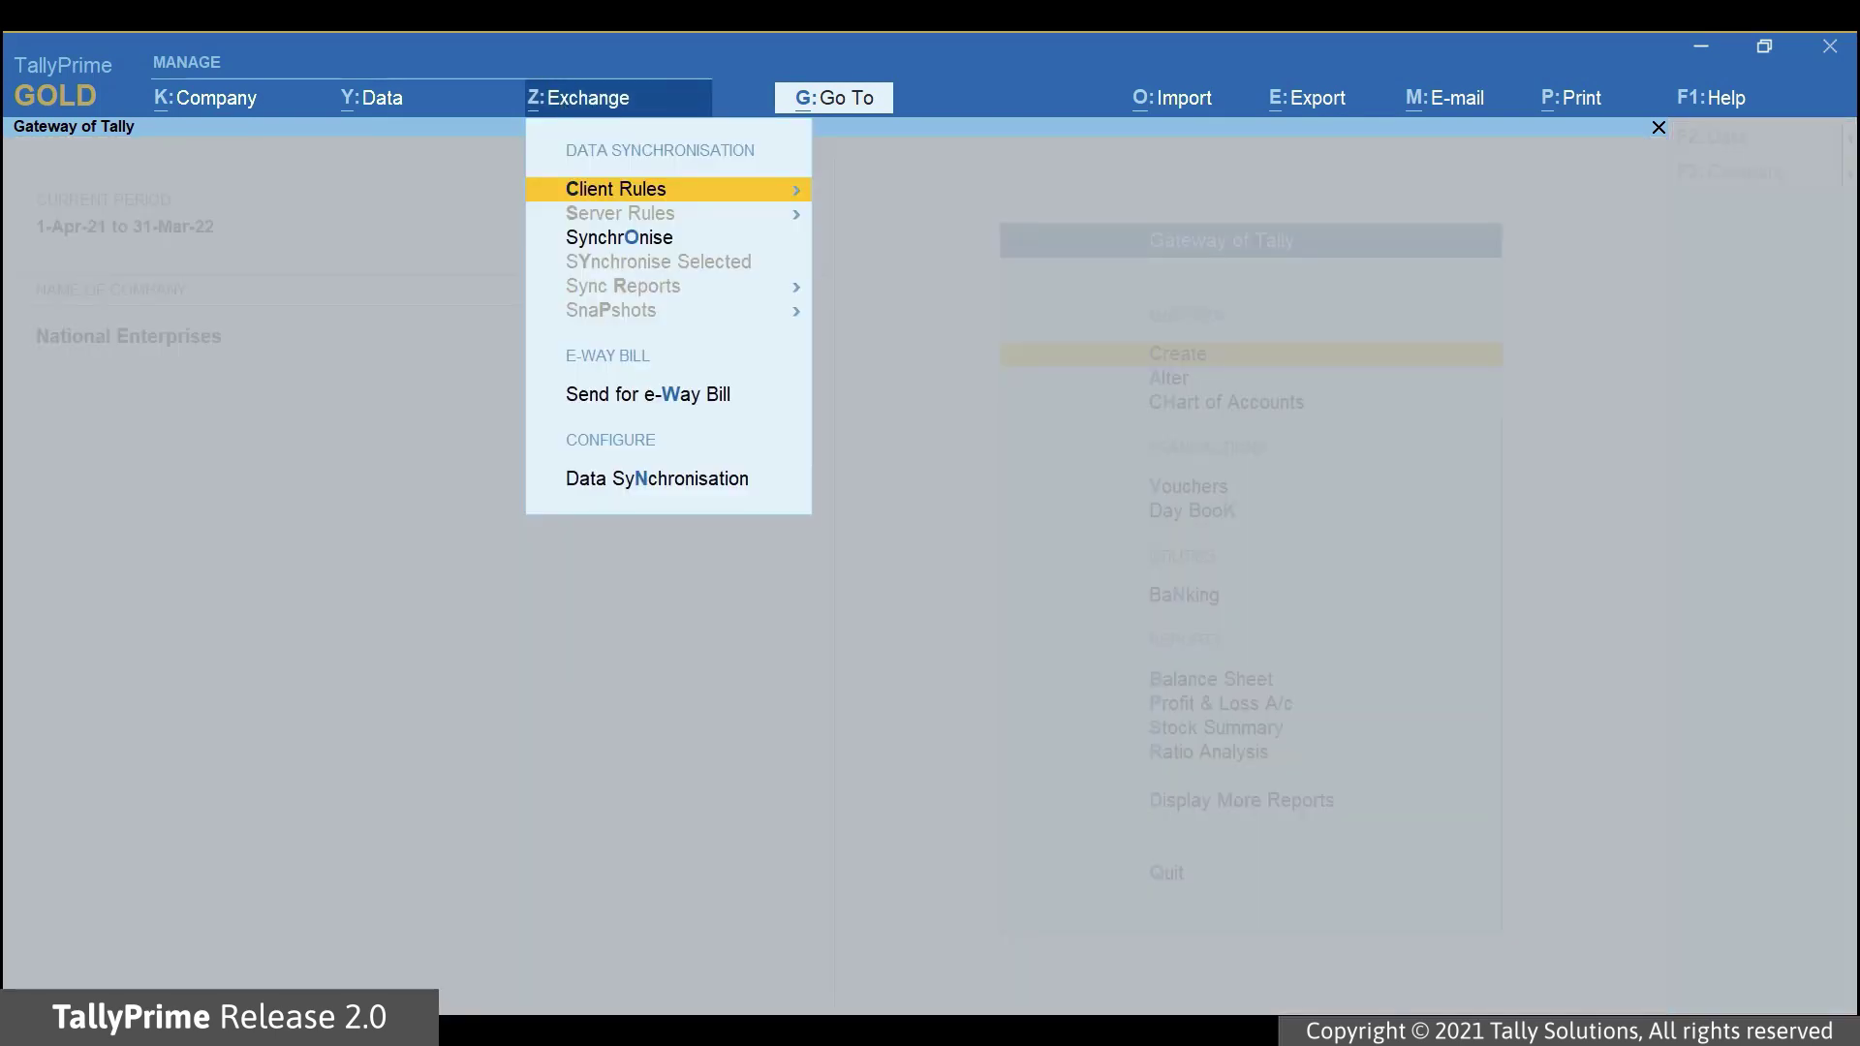
pyautogui.click(652, 407)
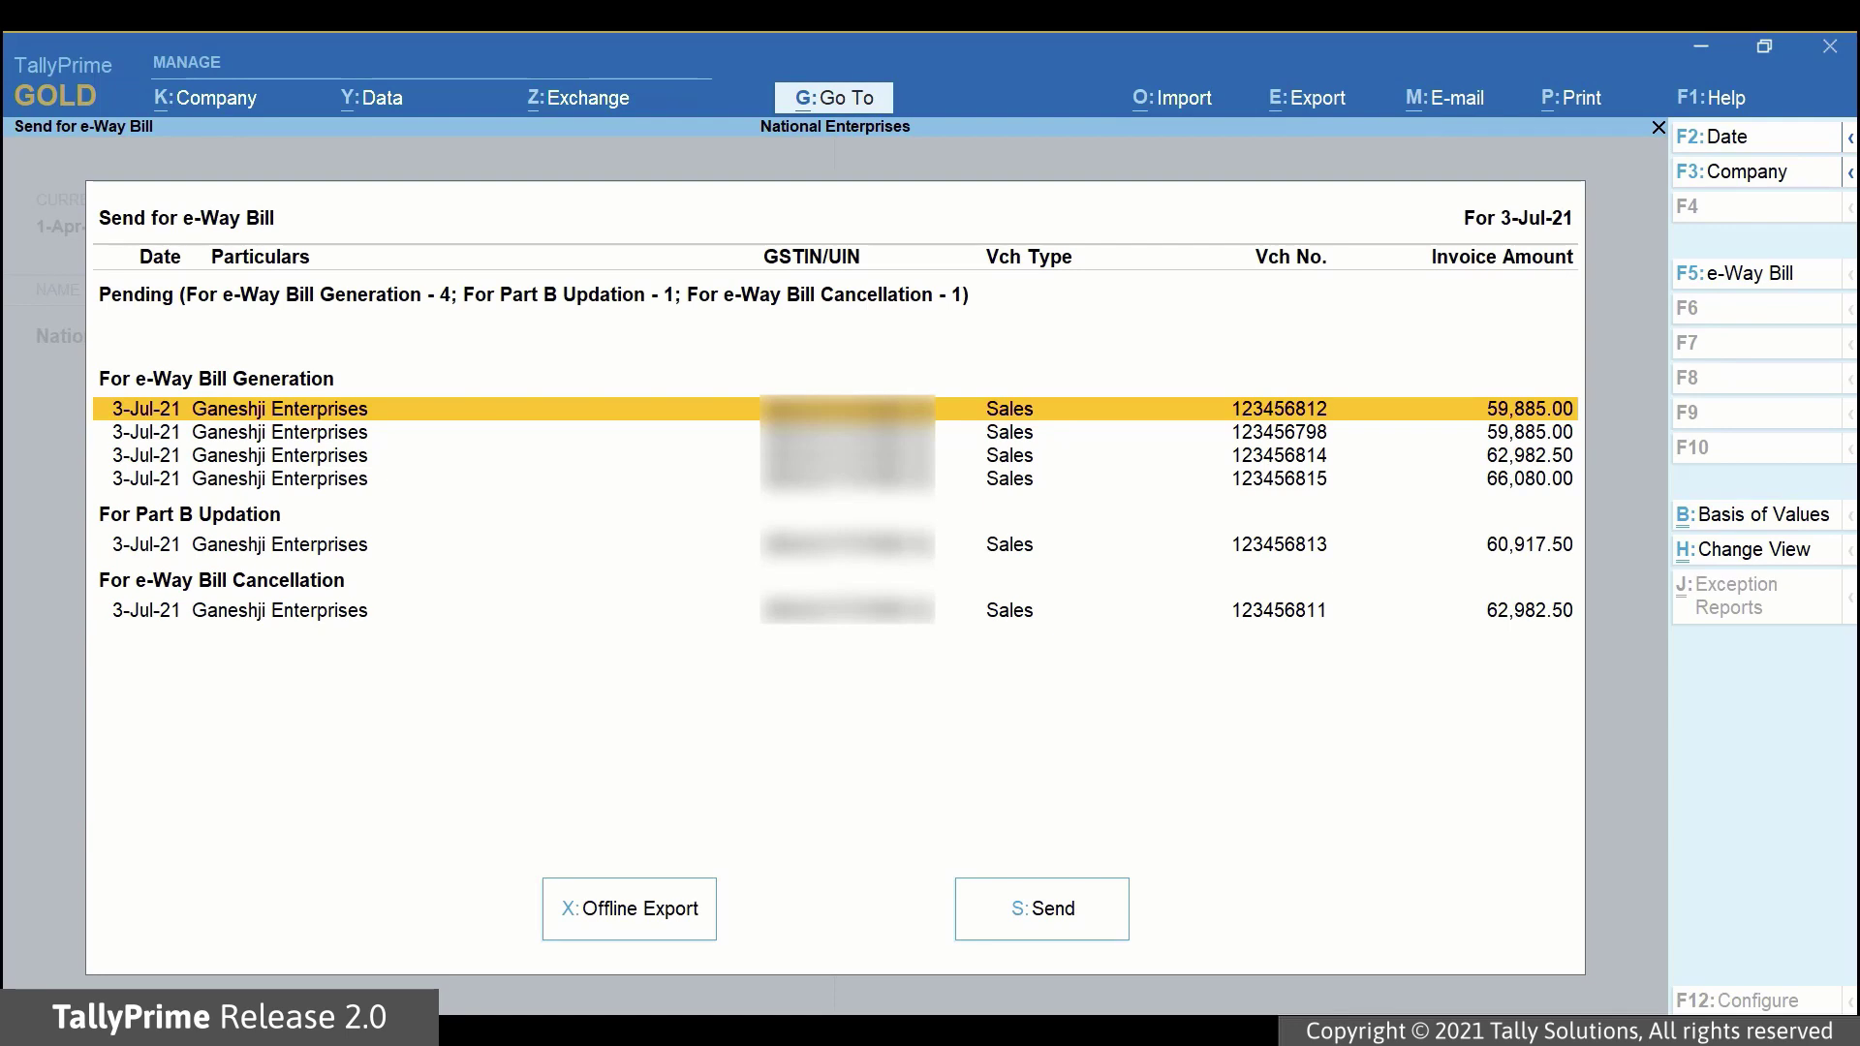
pyautogui.press('space')
pyautogui.press('space')
pyautogui.press('Down')
pyautogui.press('Down')
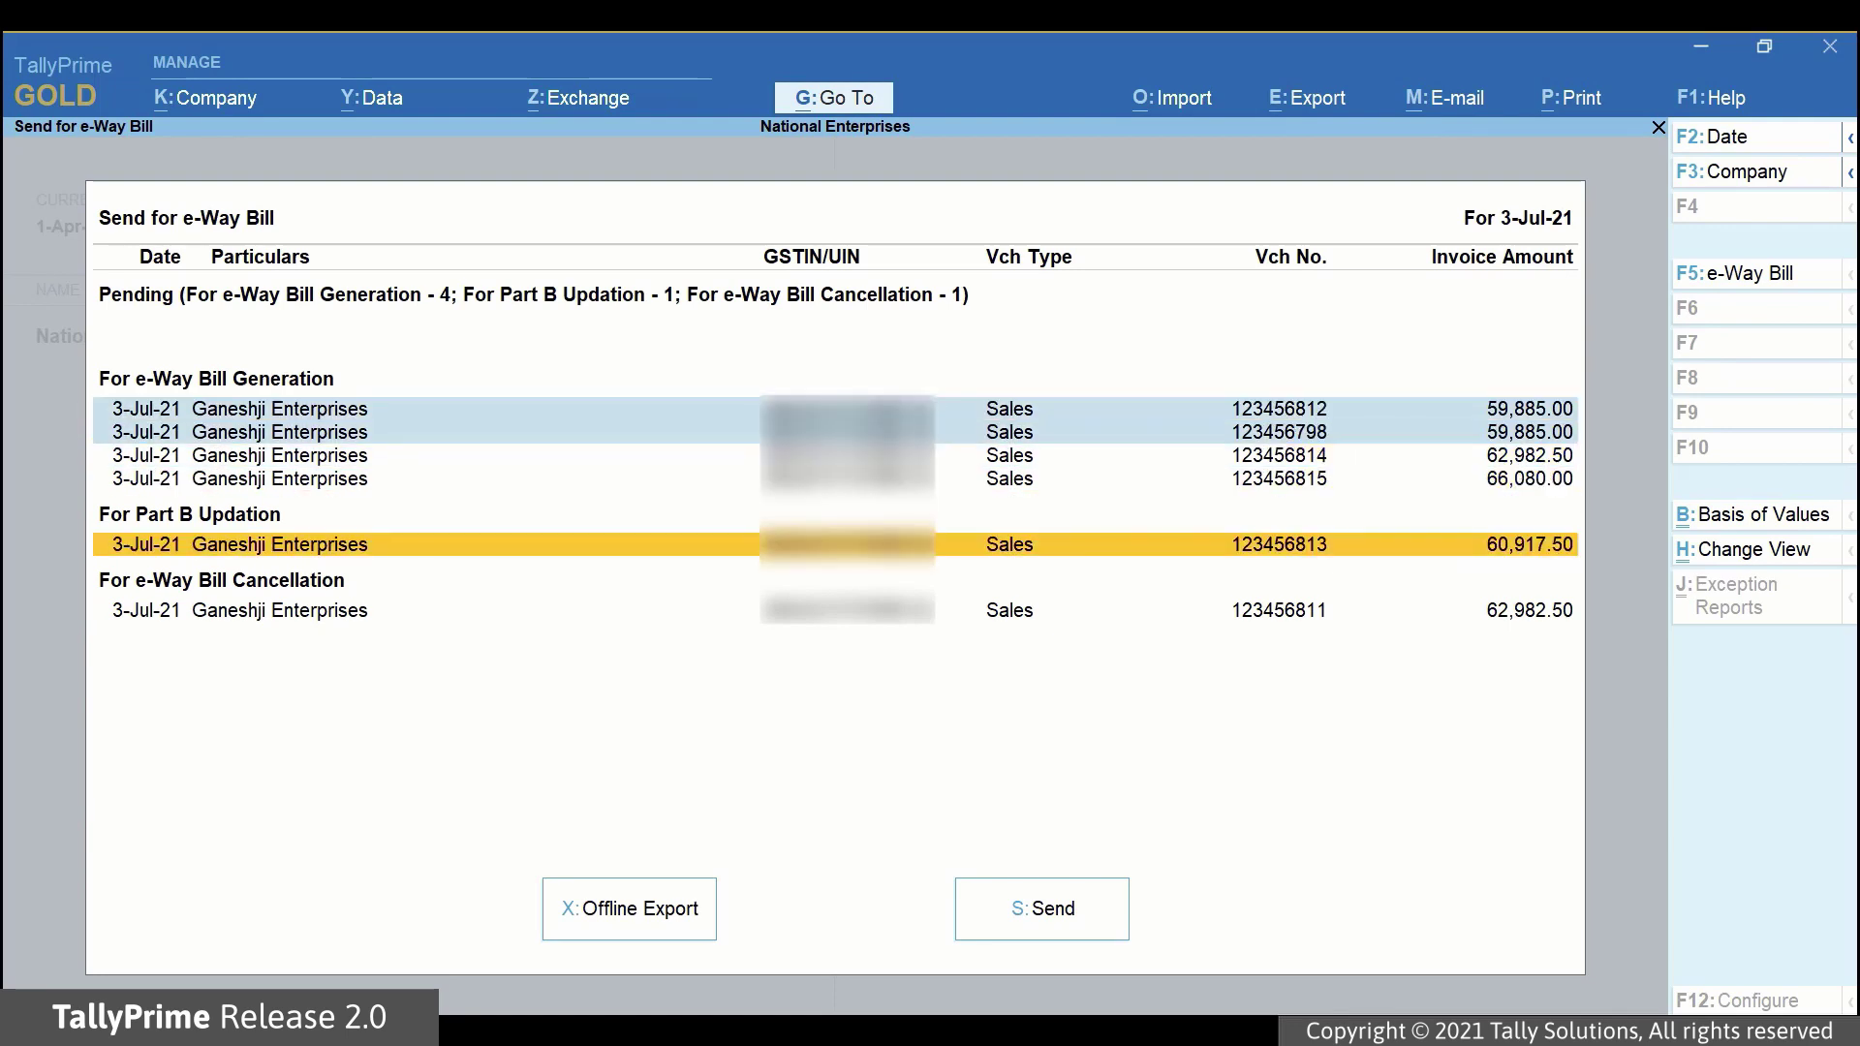
pyautogui.press('space')
pyautogui.press('Down')
pyautogui.press('space')
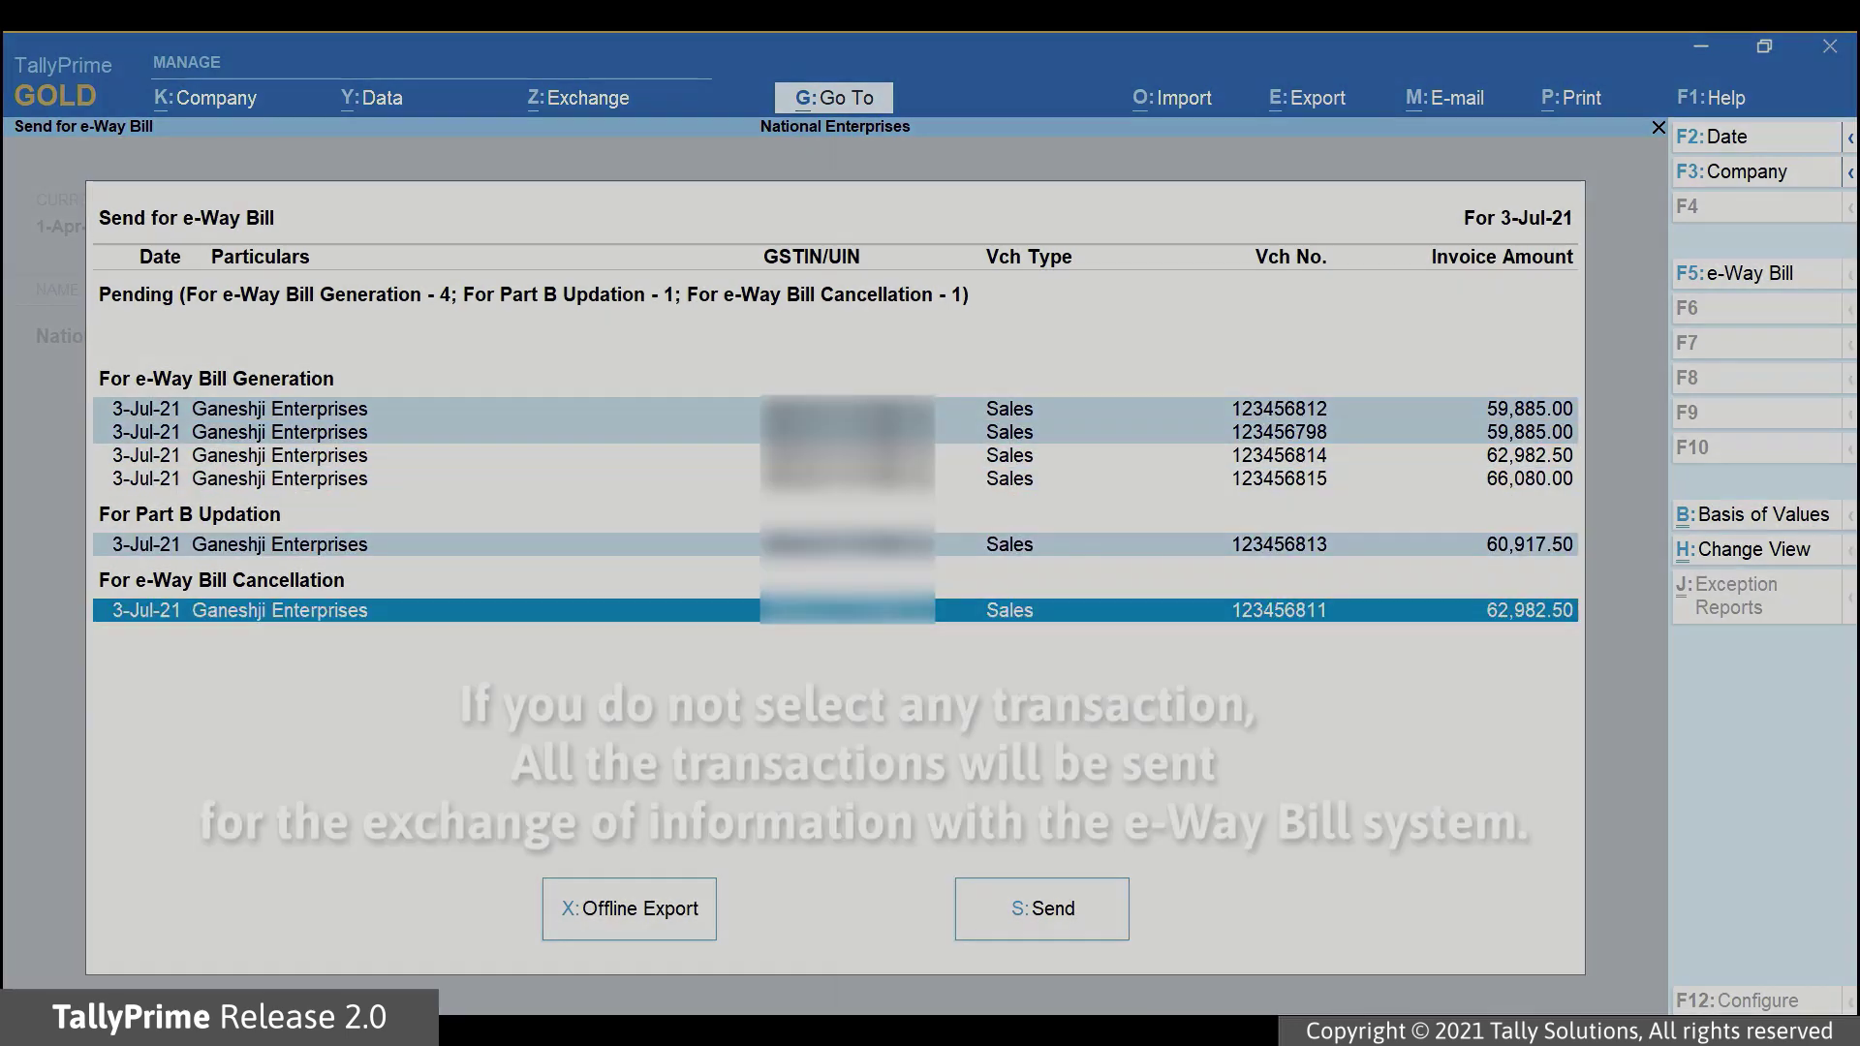
pyautogui.press('space')
pyautogui.press('Up')
pyautogui.press('space')
pyautogui.press('Up')
pyautogui.press('Up')
pyautogui.press('Up')
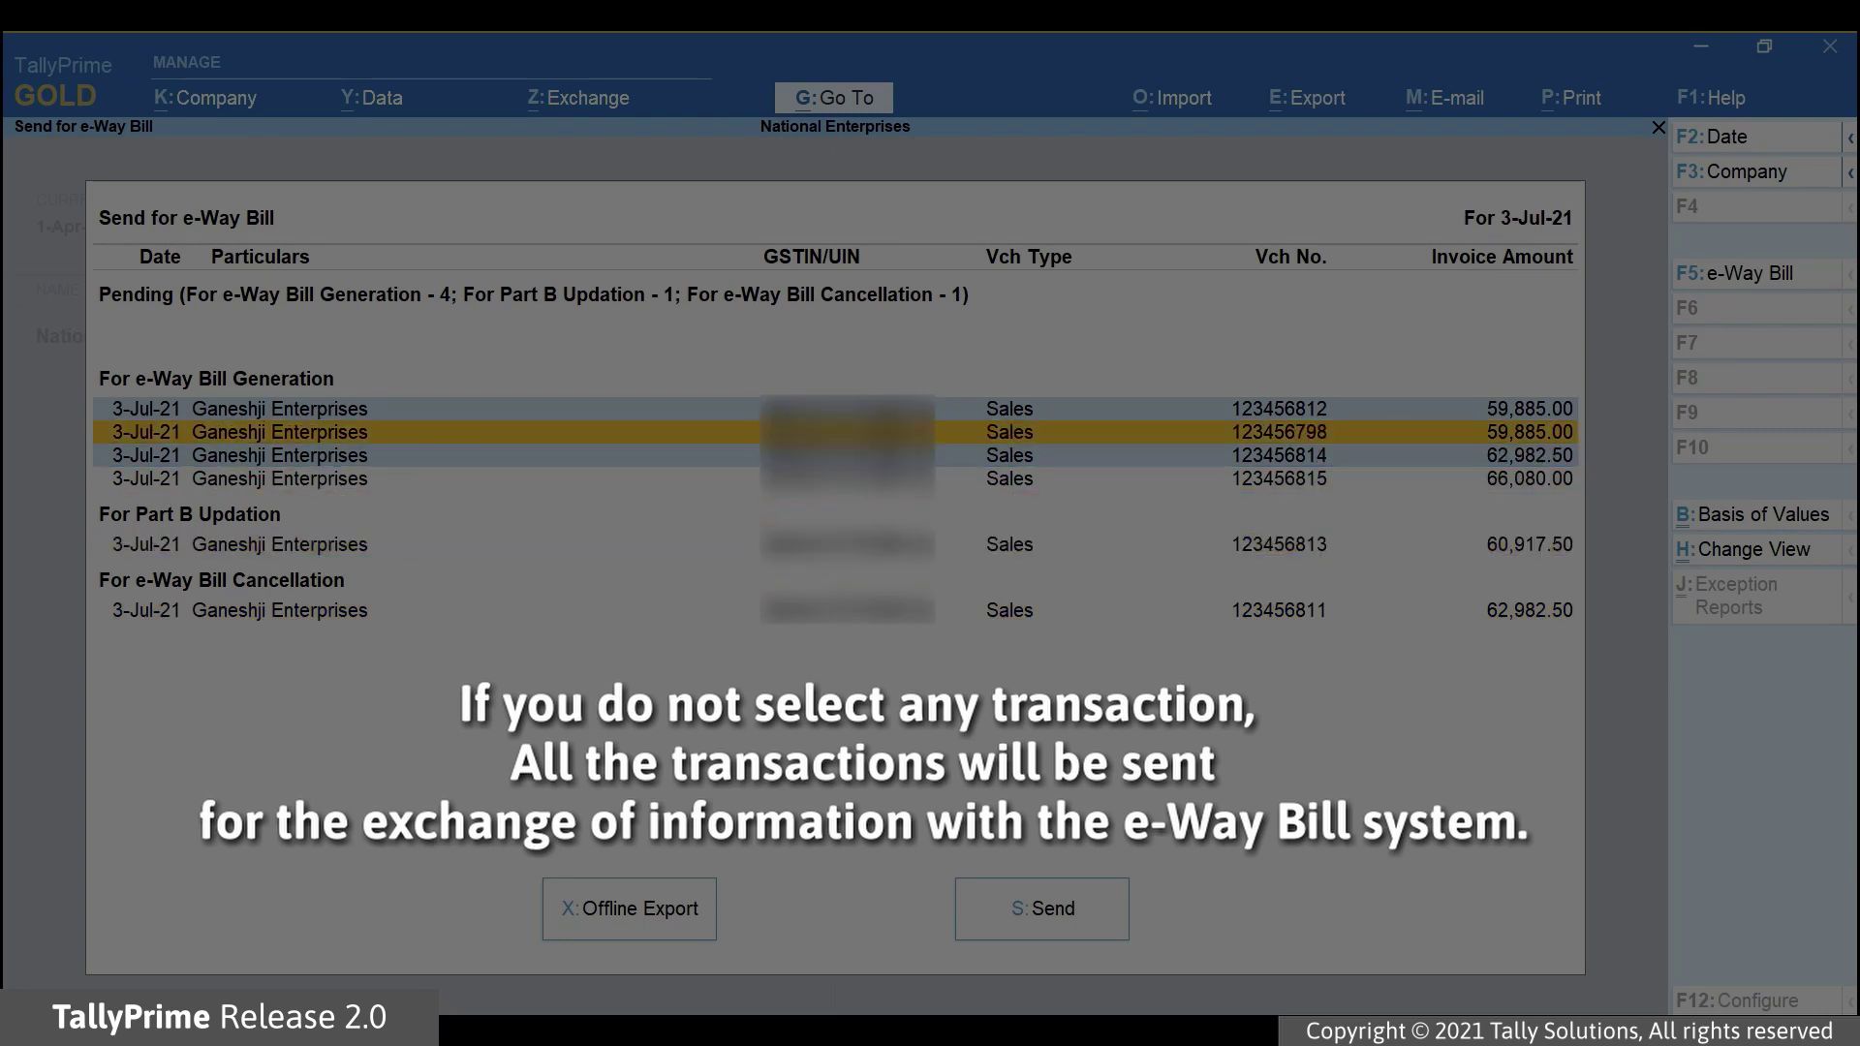
pyautogui.press('space')
pyautogui.press('Up')
pyautogui.press('Down')
pyautogui.press('Down')
pyautogui.press('space')
pyautogui.press('Up')
pyautogui.press('Up')
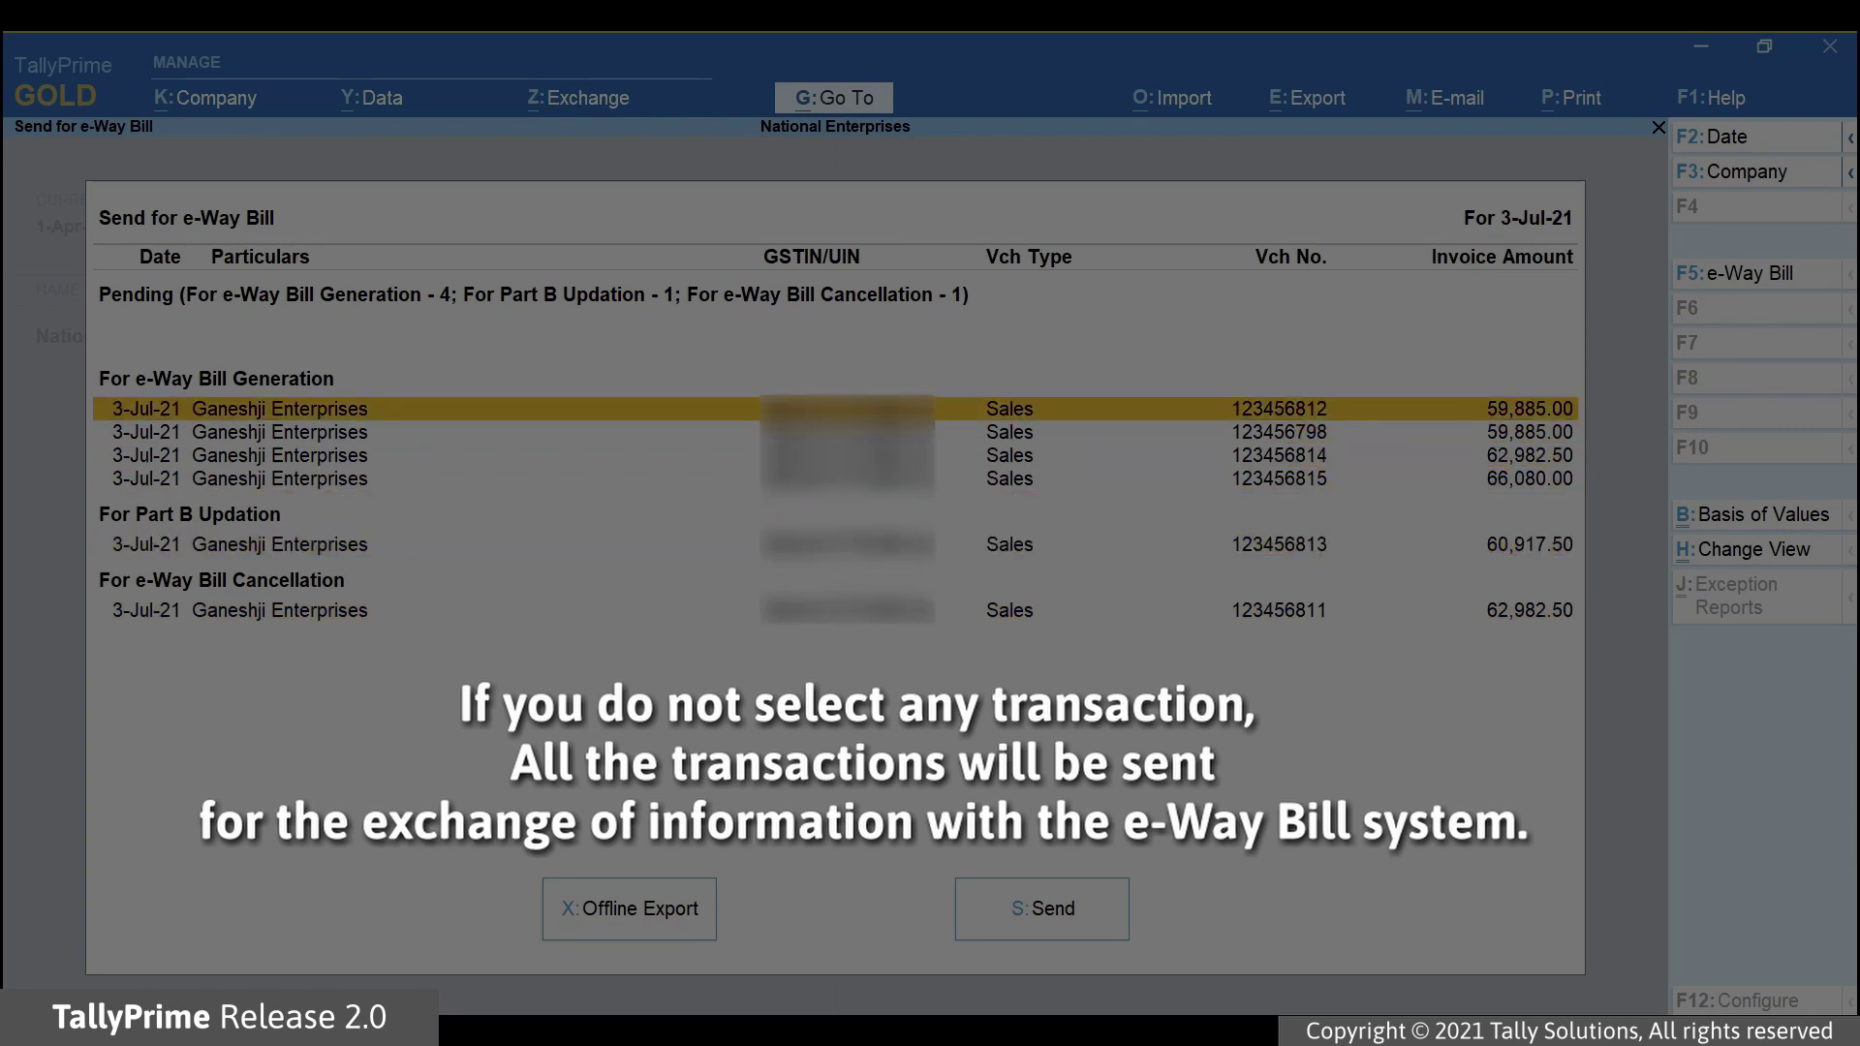
pyautogui.click(1056, 910)
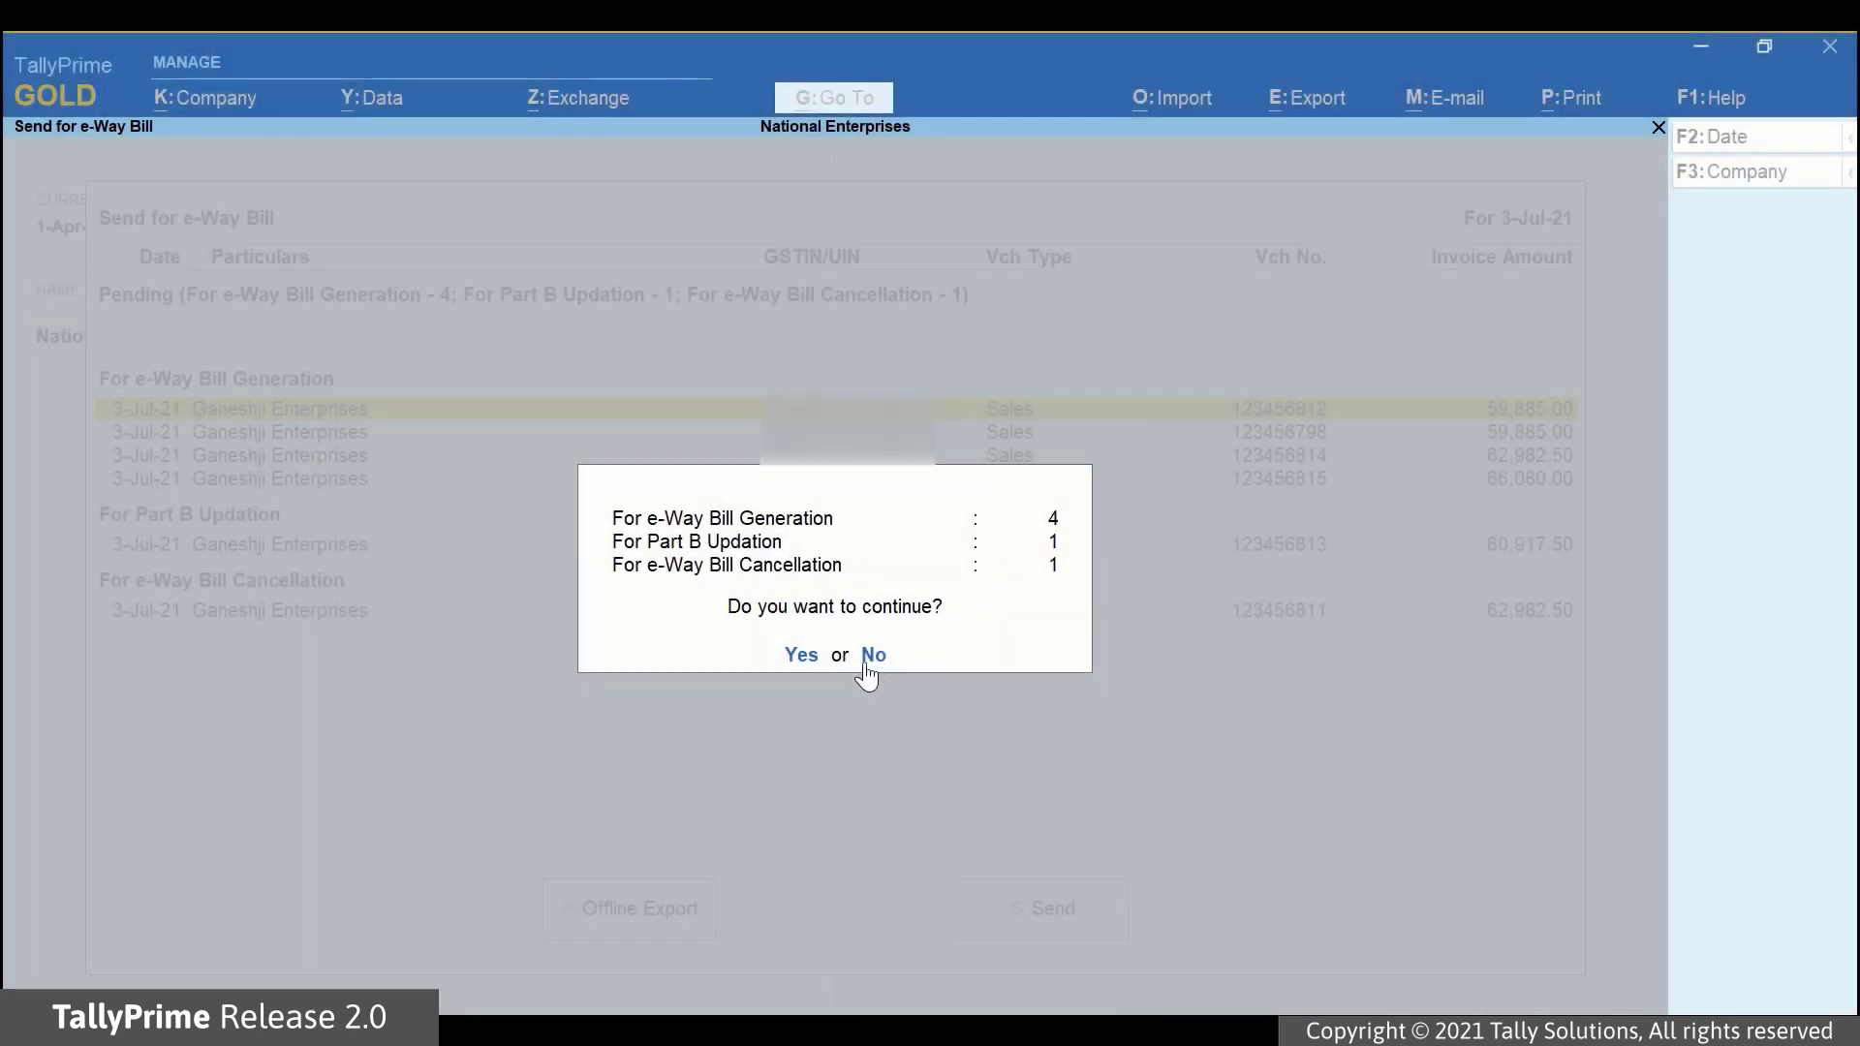
pyautogui.click(872, 657)
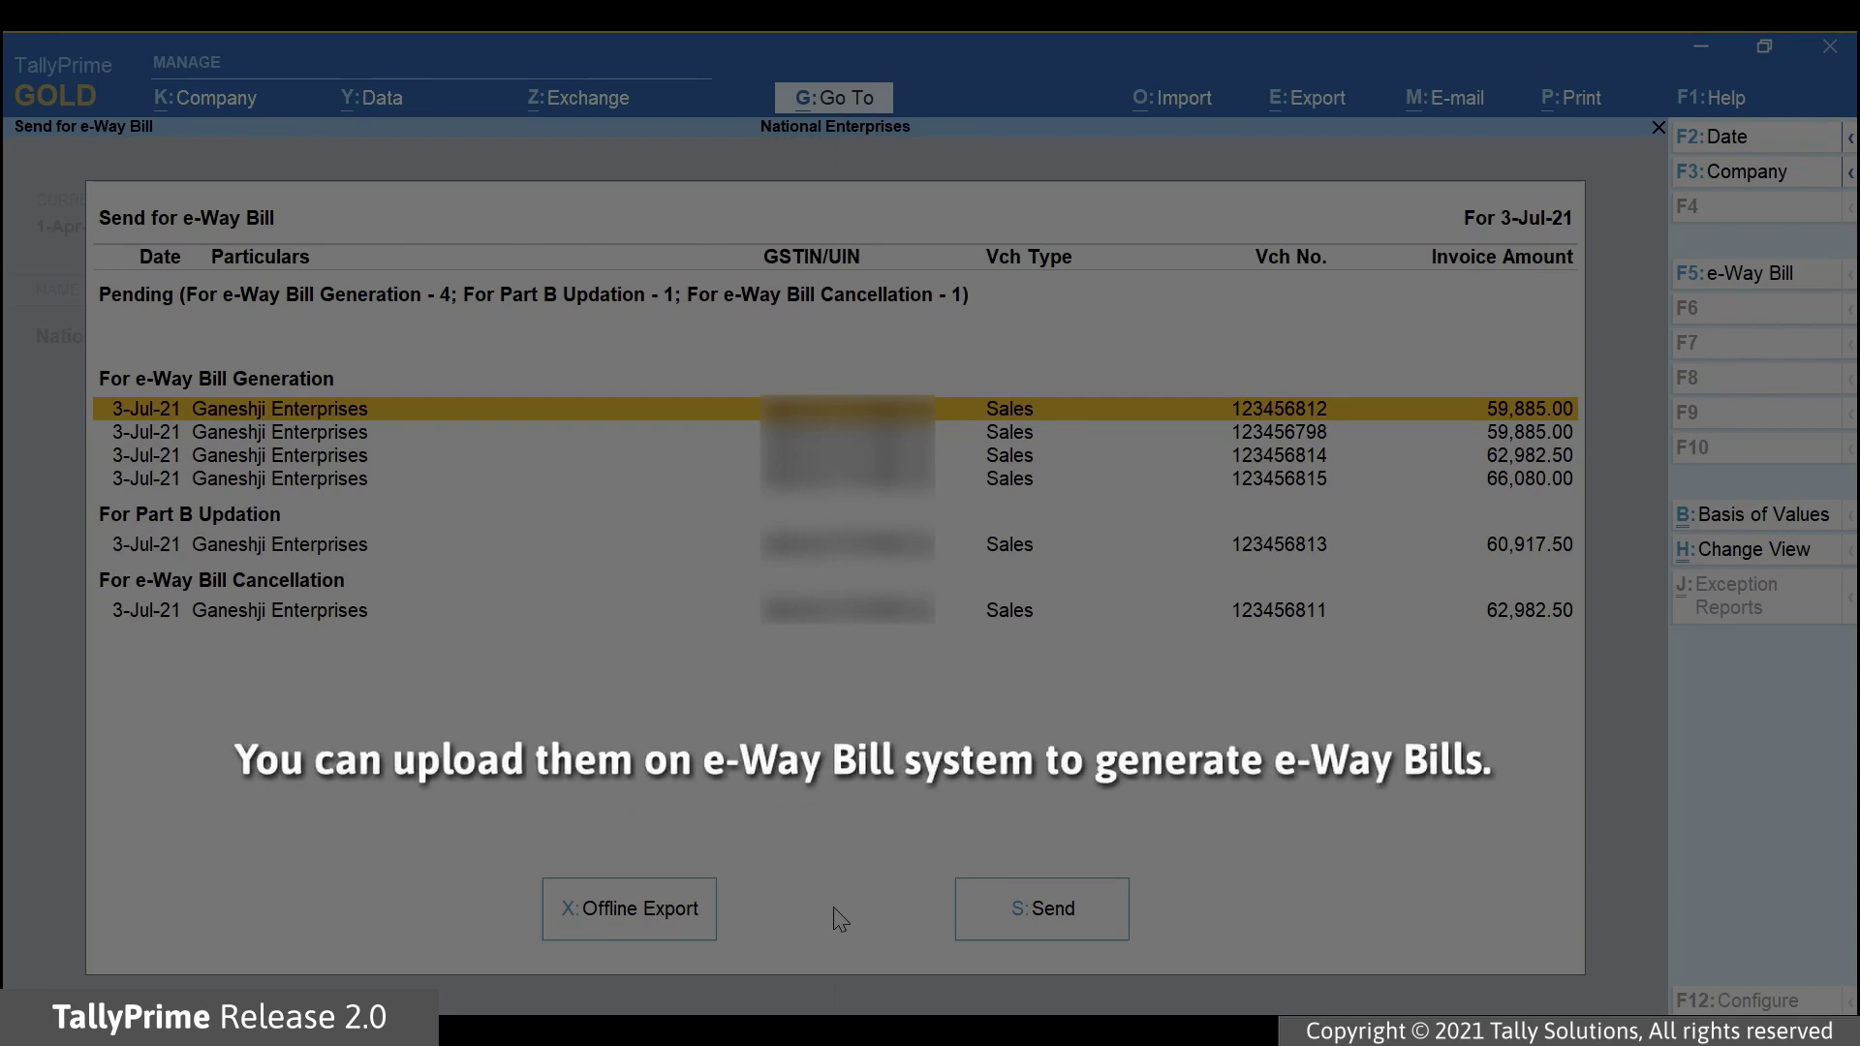
# Mark vouchers 123456812, 123456798, 123456813 and 123456811, then send and confirm.
pyautogui.press('space')
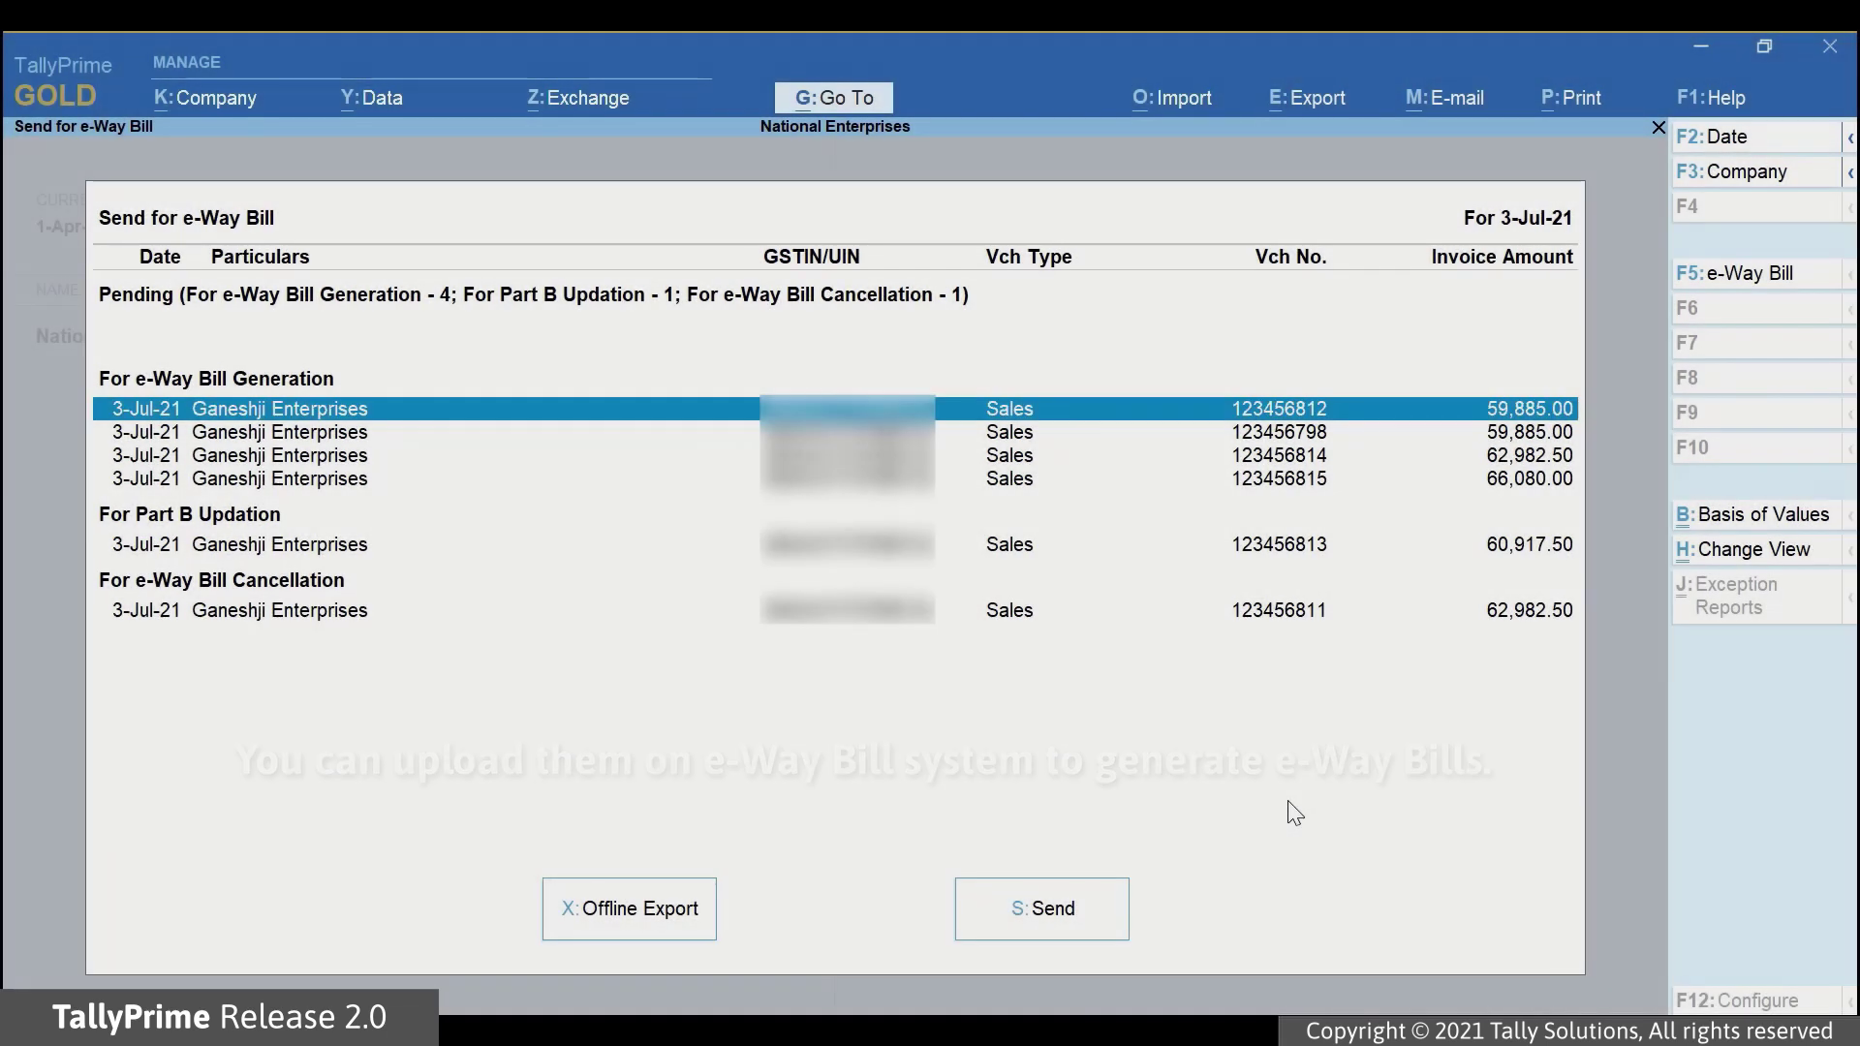
pyautogui.press('Down')
pyautogui.press('space')
pyautogui.press('Down')
pyautogui.press('Down')
pyautogui.press('Down')
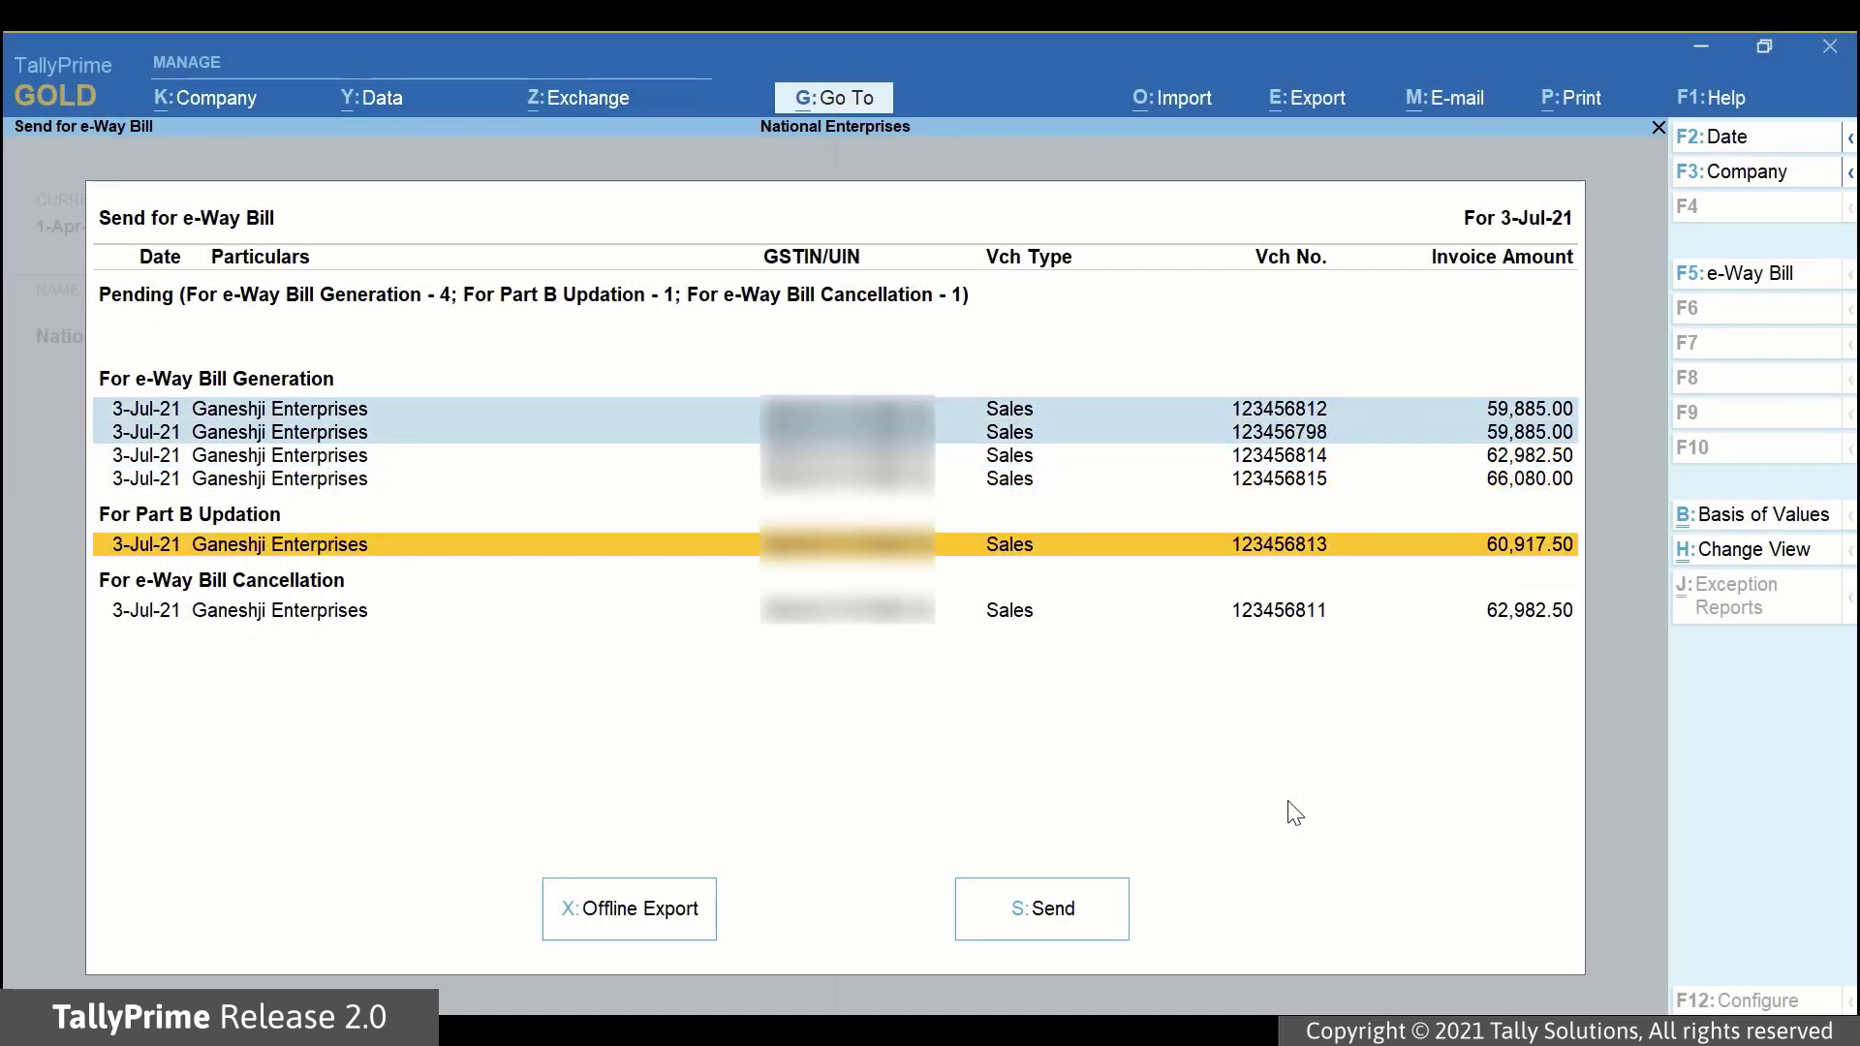
pyautogui.press('space')
pyautogui.press('Down')
pyautogui.press('space')
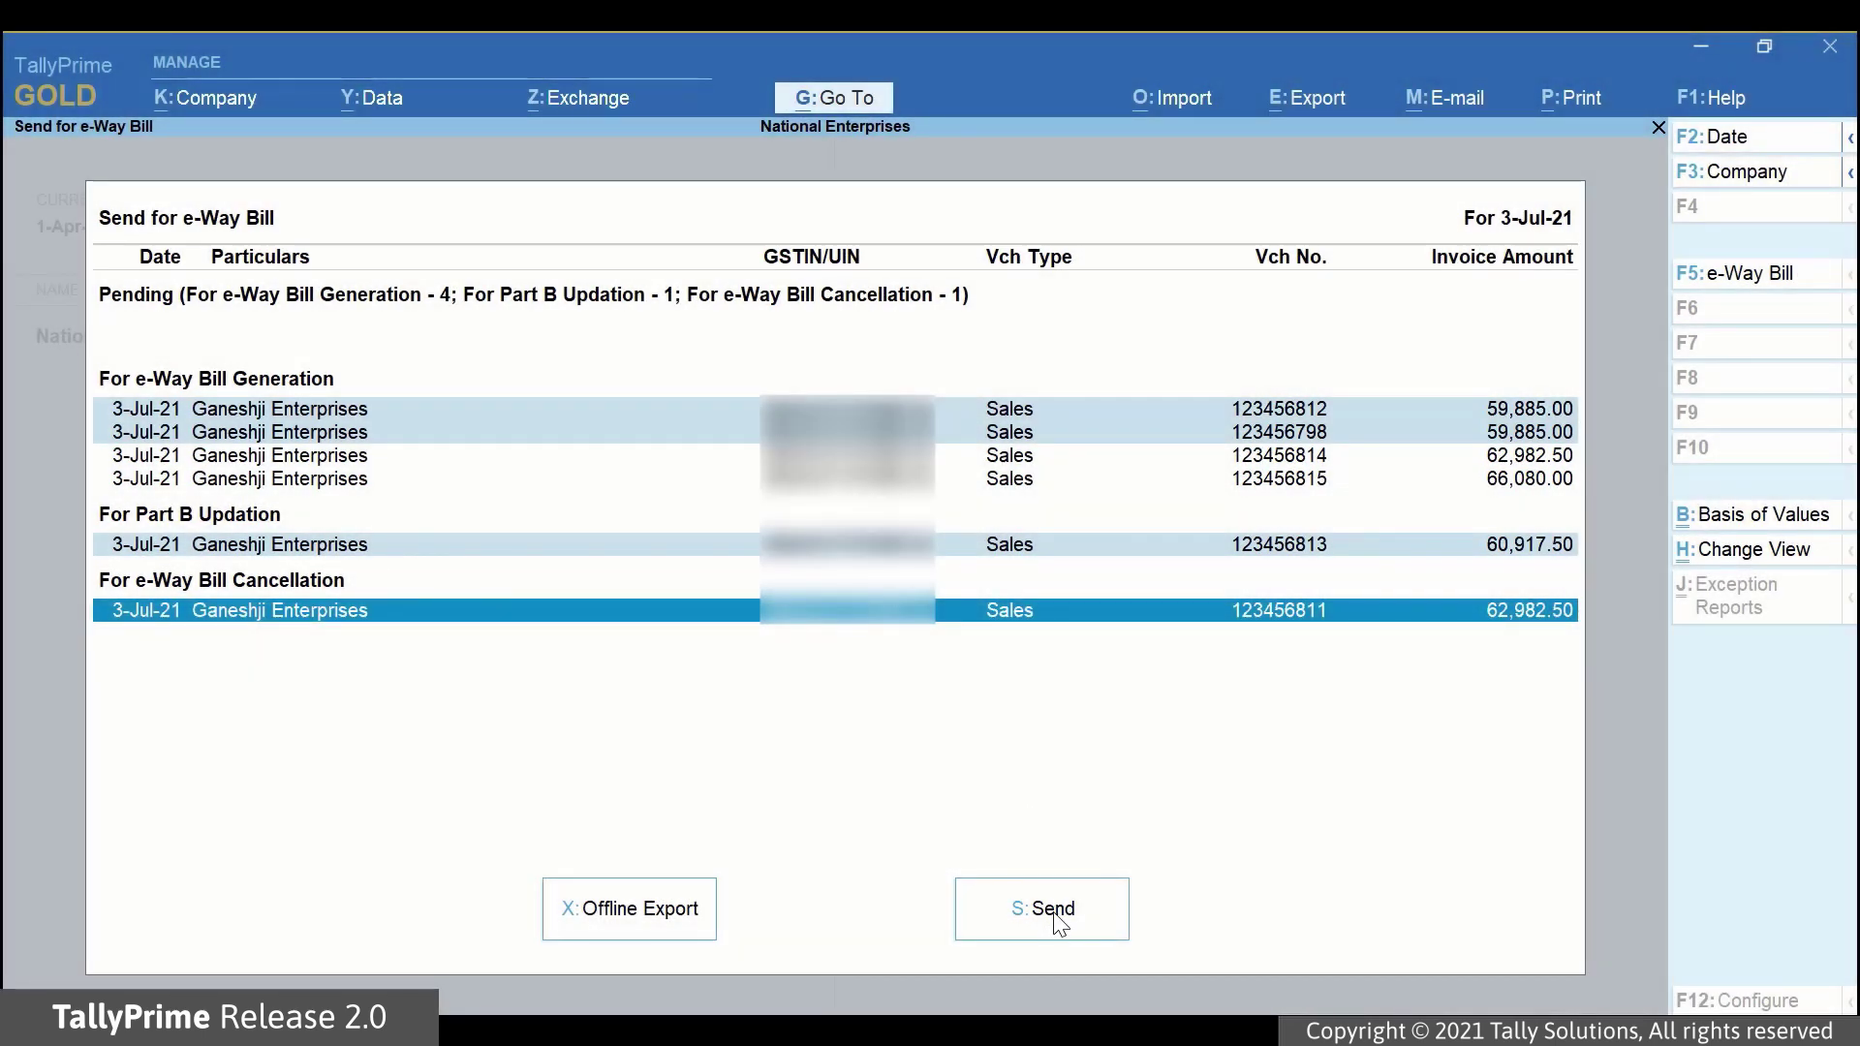
pyautogui.click(1054, 911)
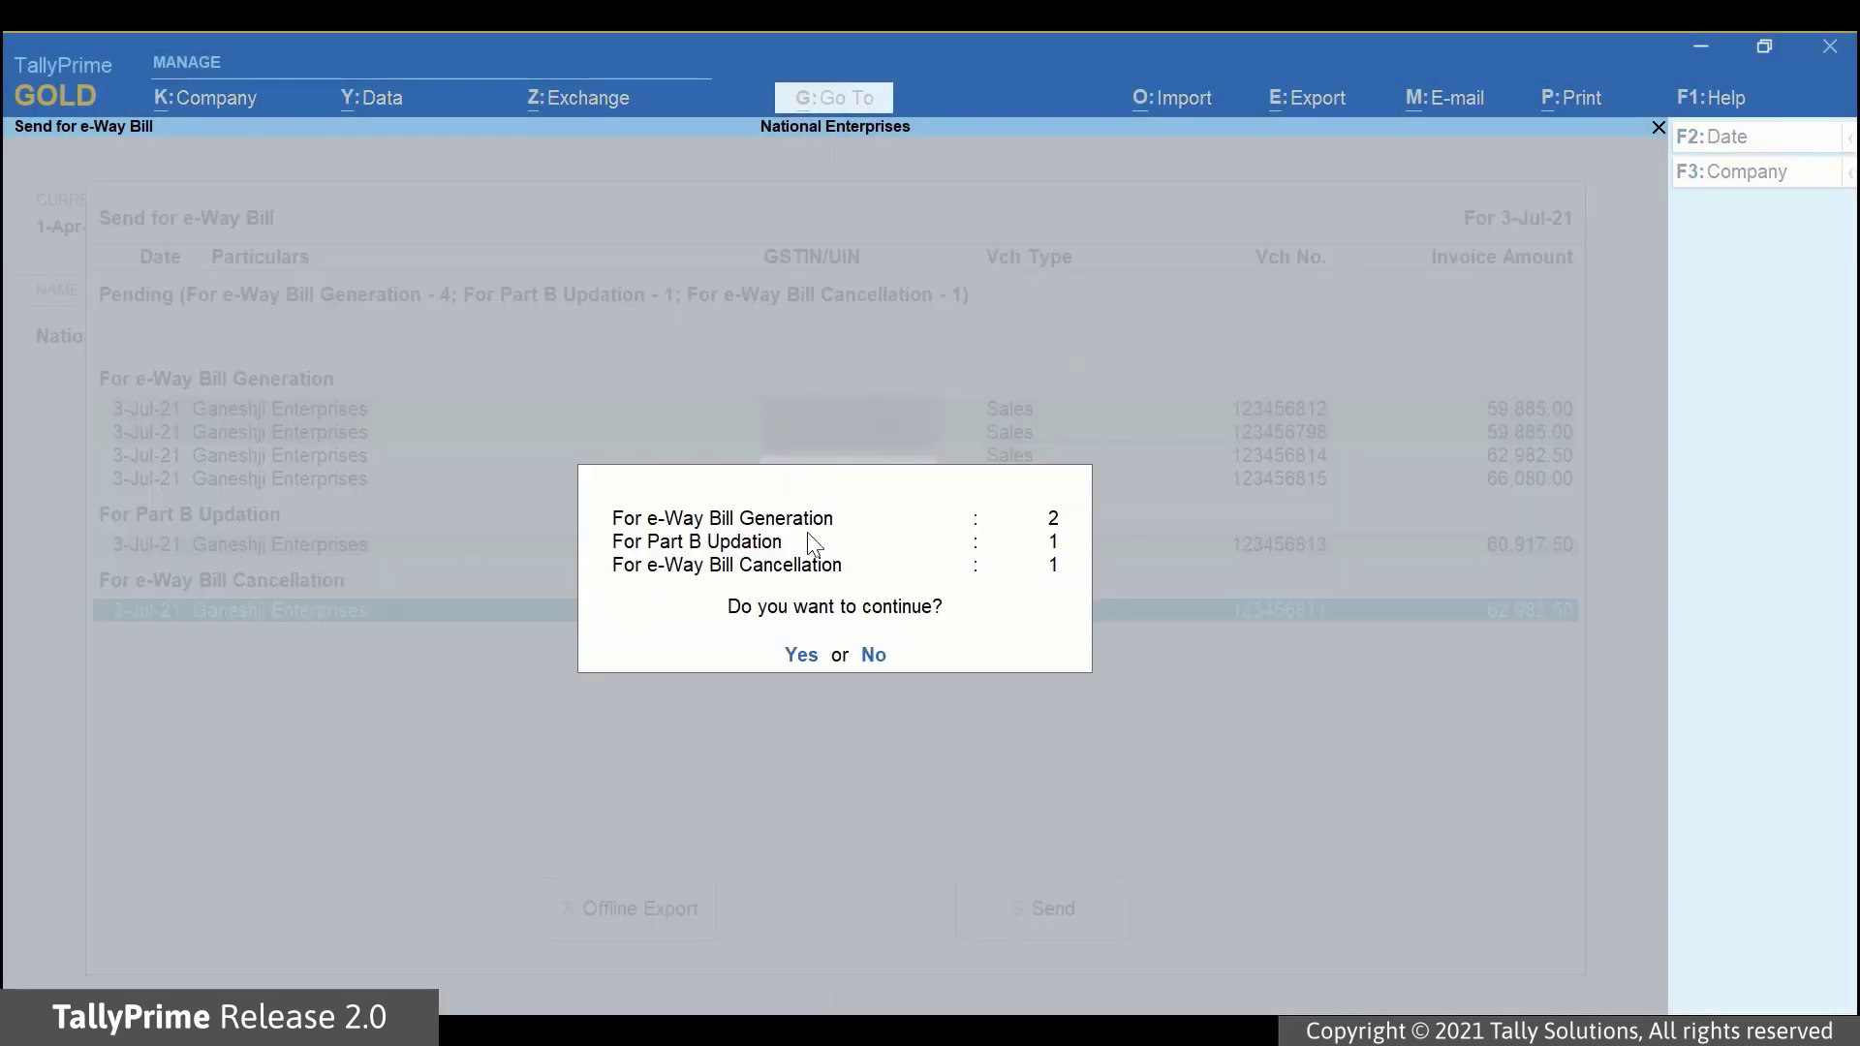
pyautogui.click(801, 656)
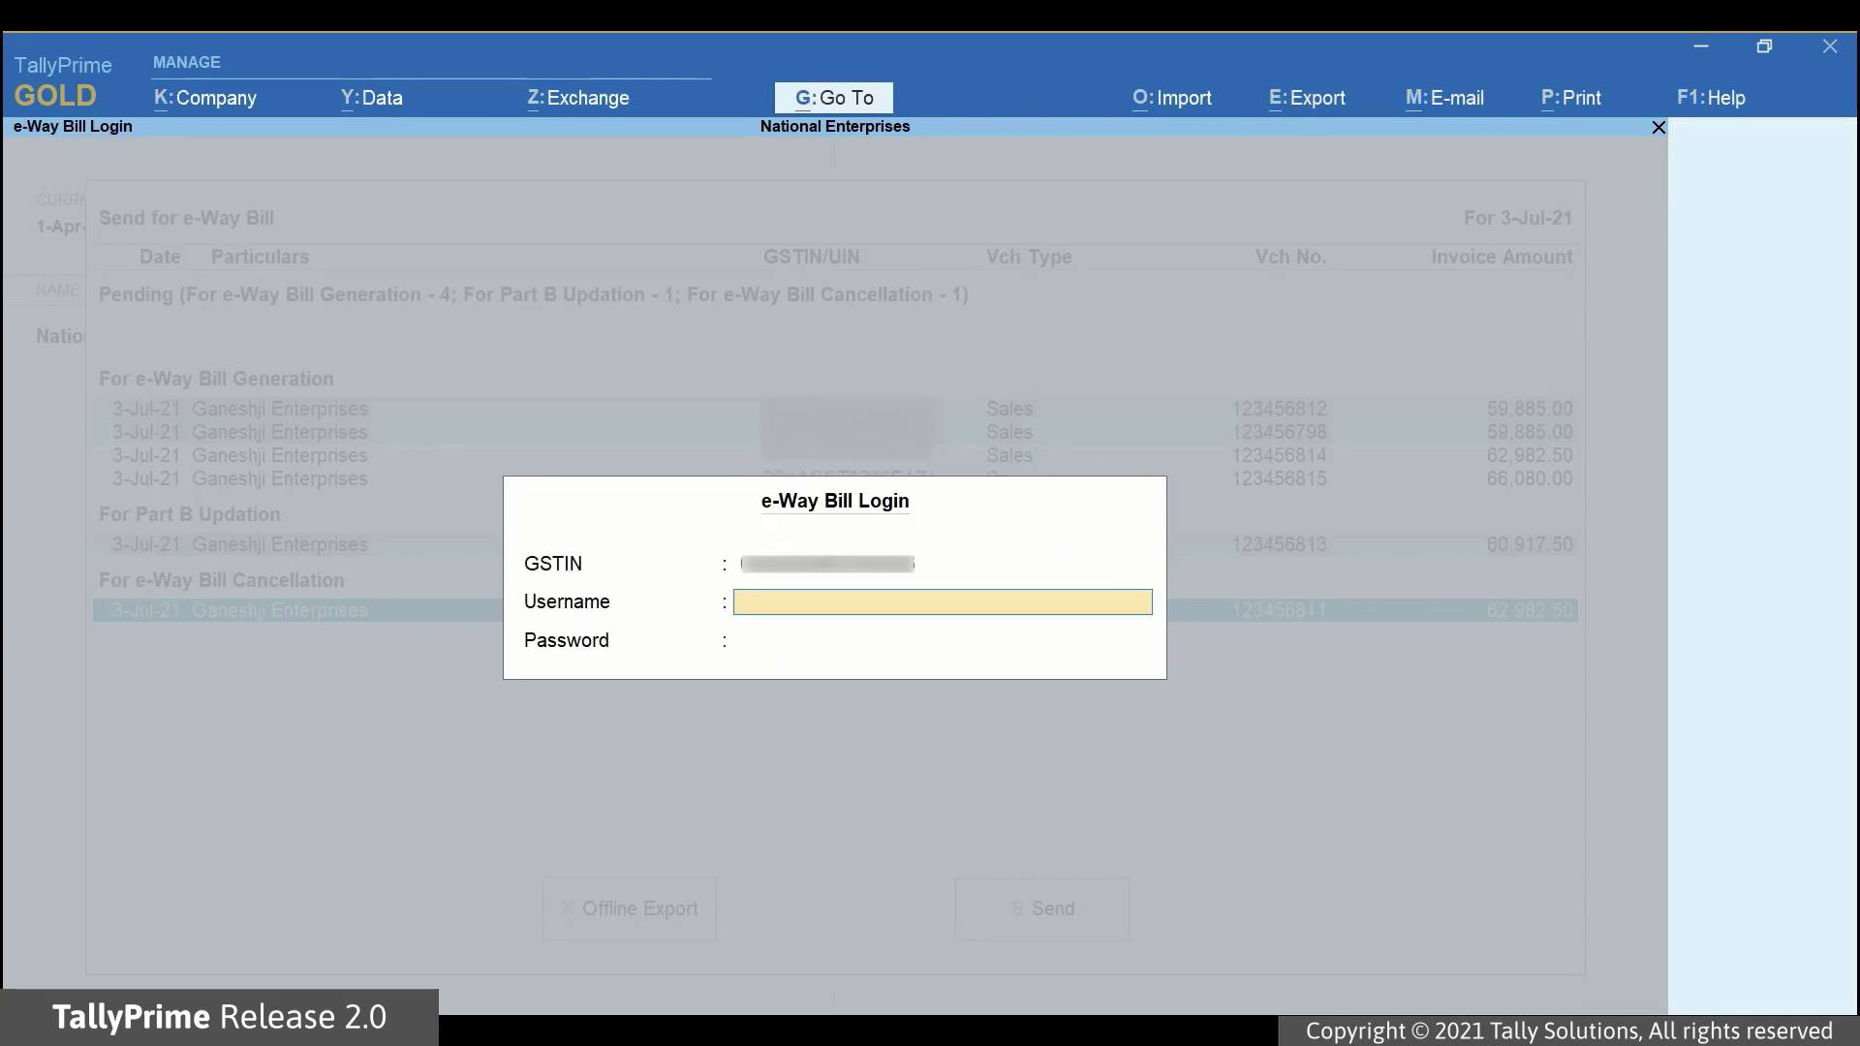
# Enter the e-Way Bill account username and password and log in to send the vouchers.
pyautogui.write('username1username')
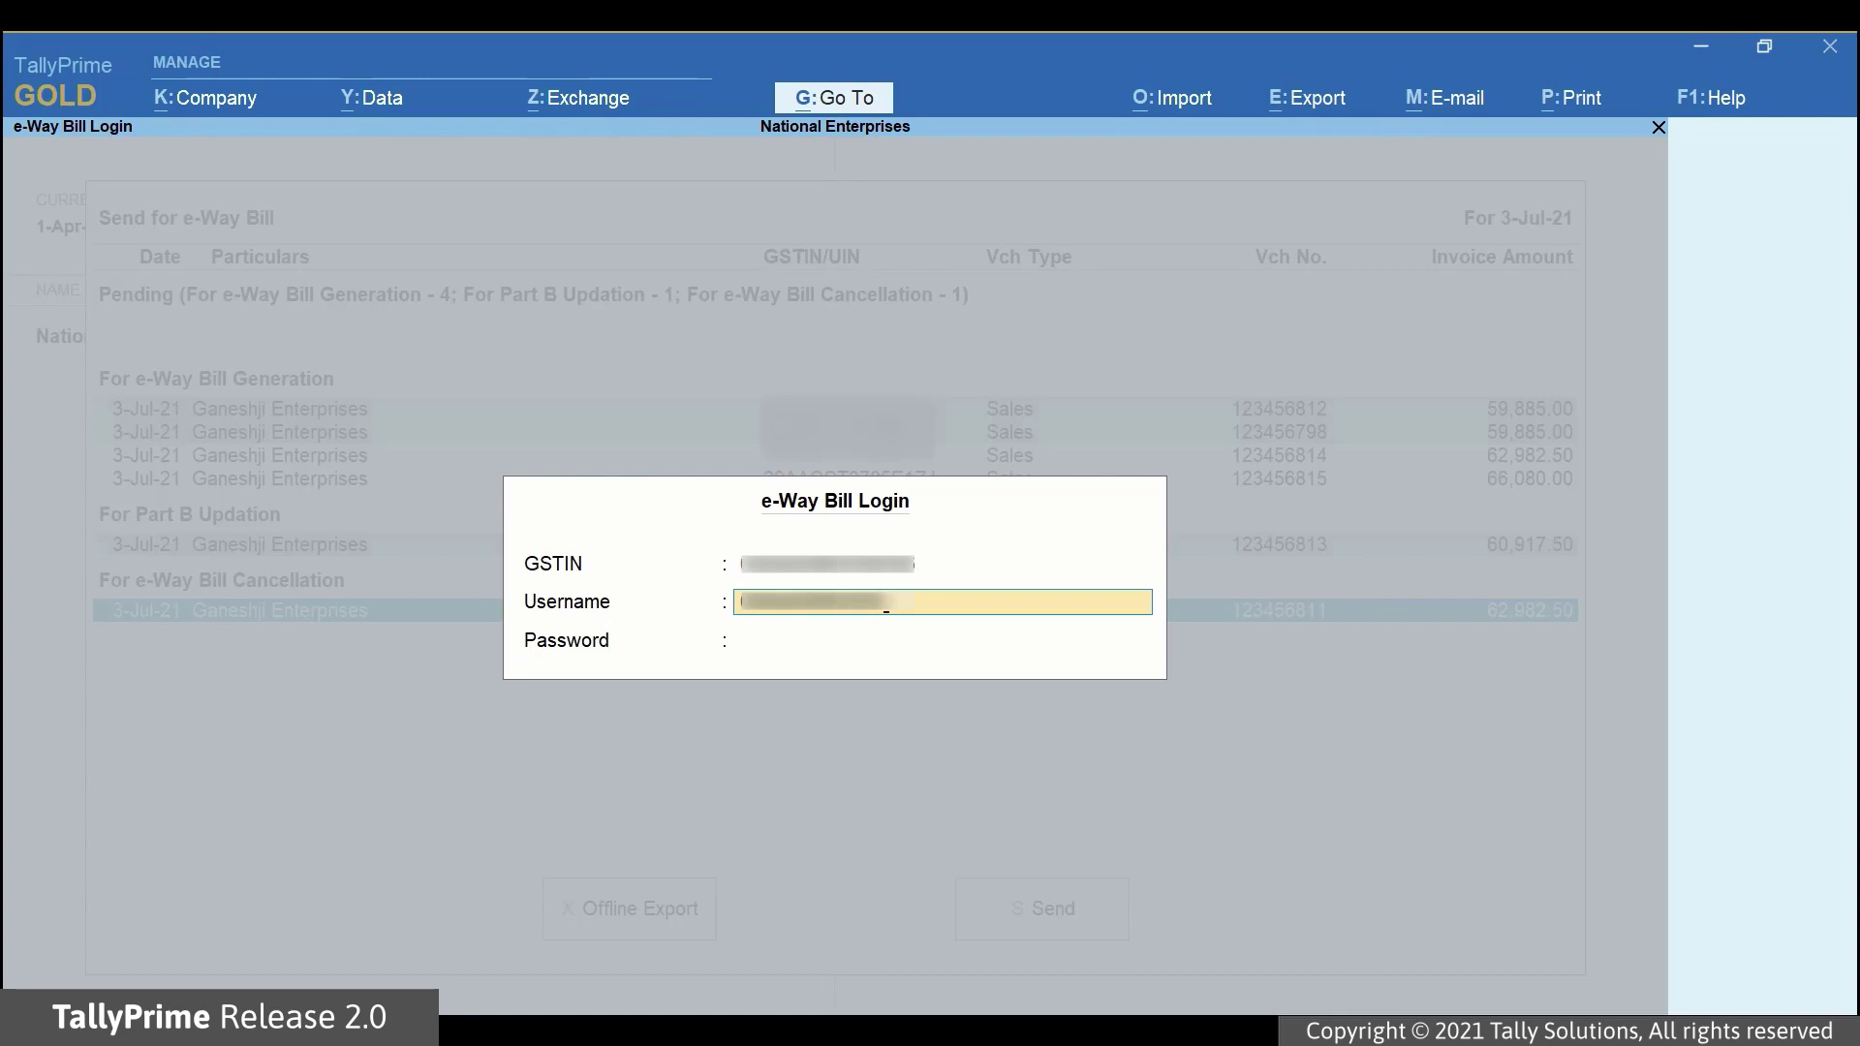
pyautogui.write('12')
pyautogui.press('Return')
pyautogui.write('123456')
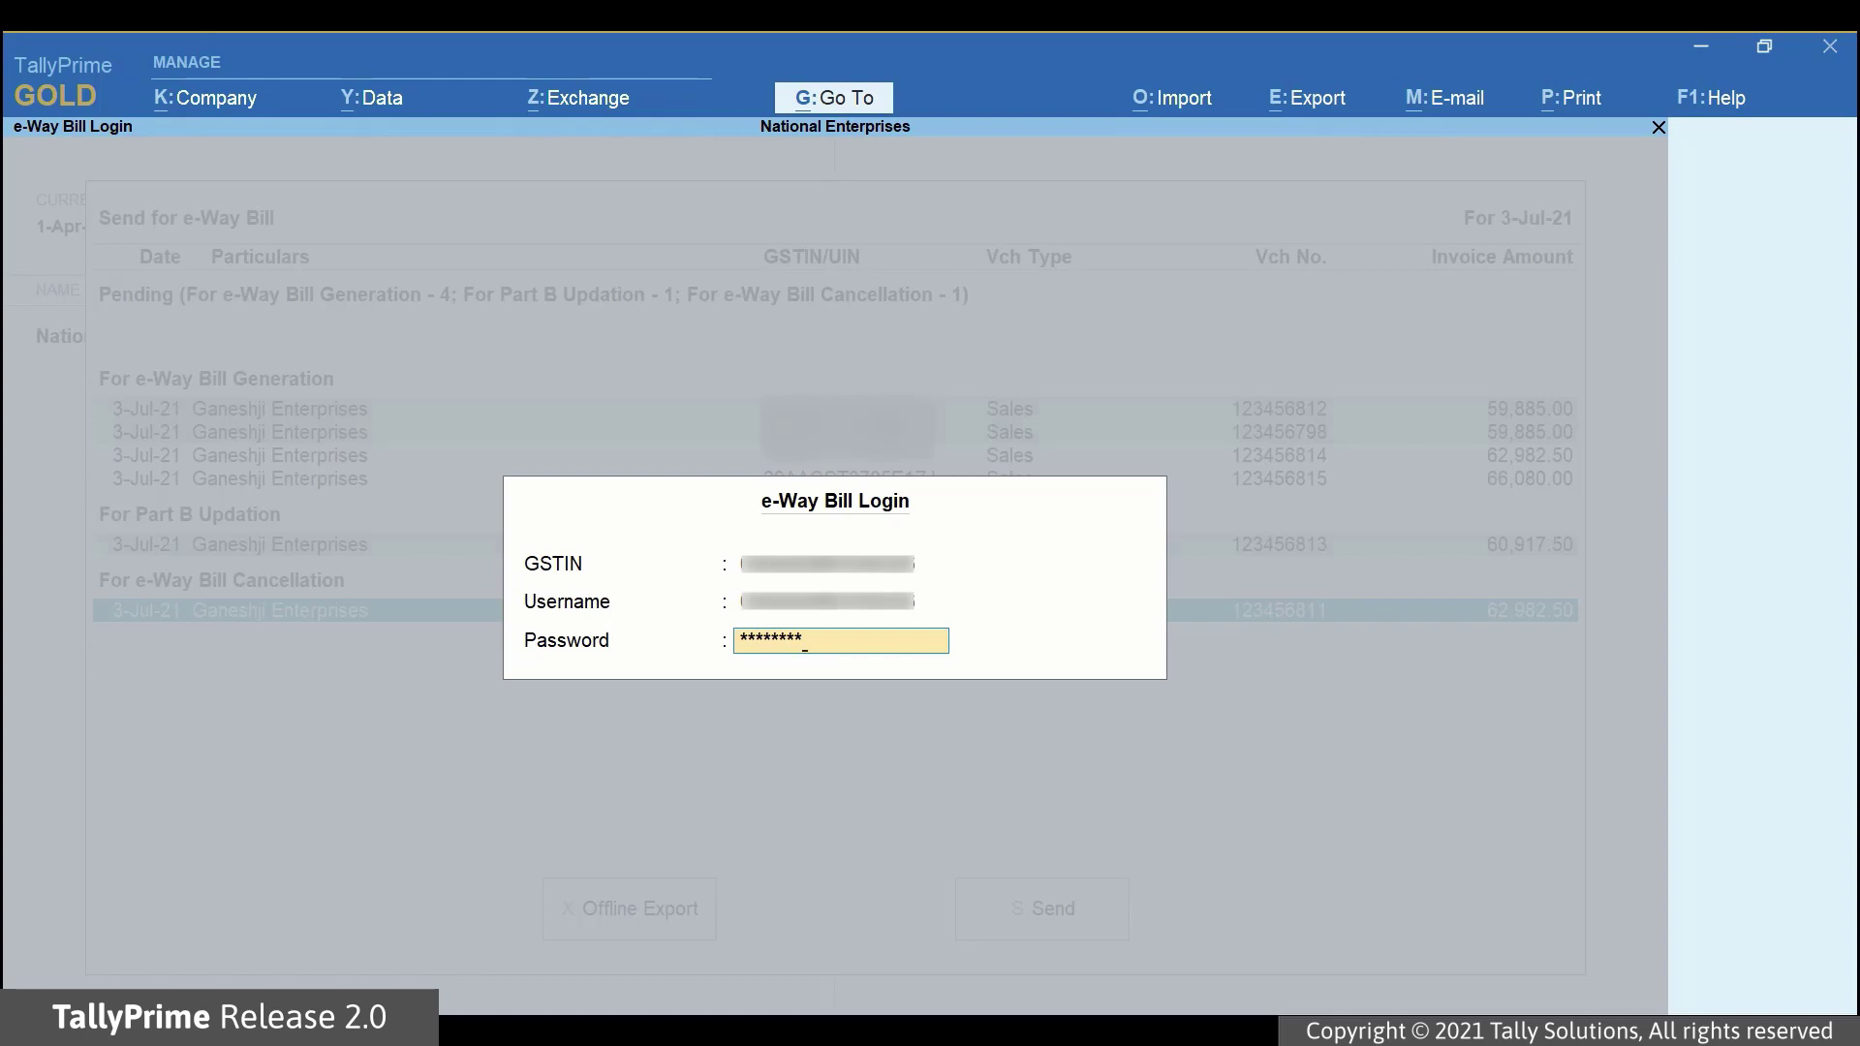
pyautogui.press('Return')
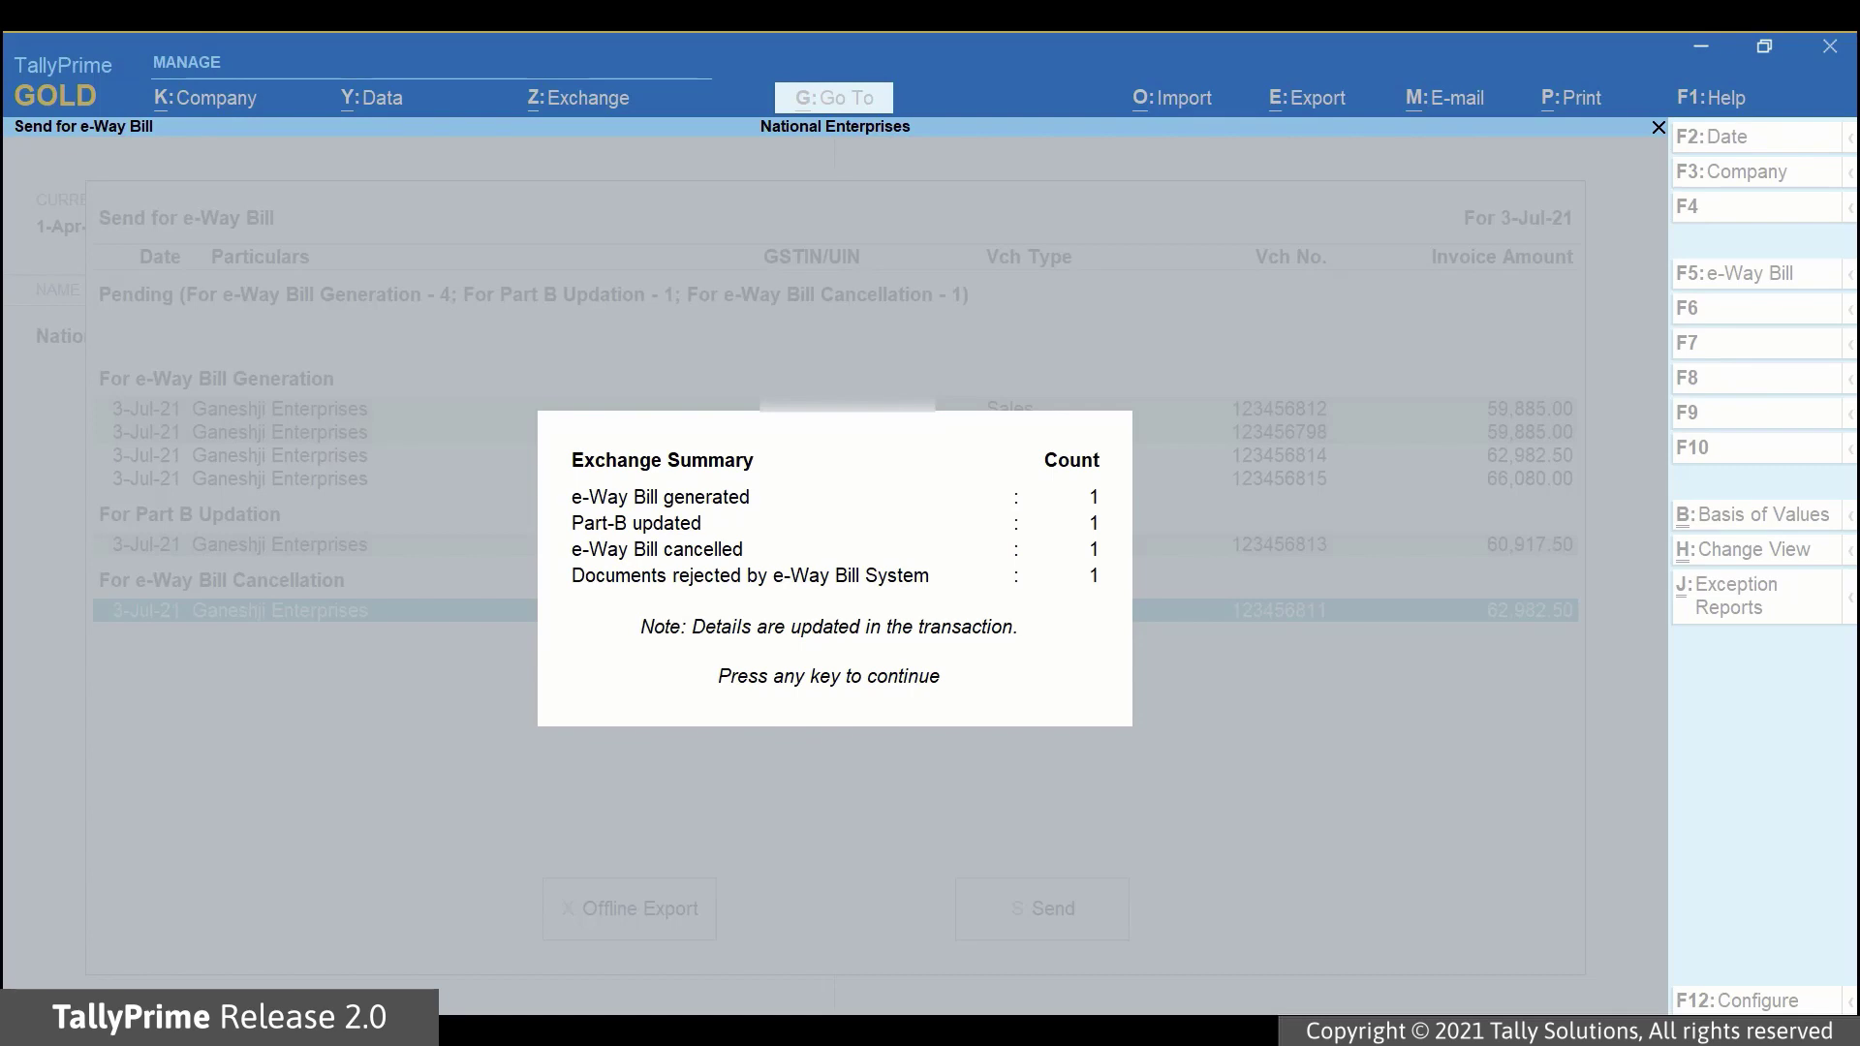
# Dismiss the exchange summary and open the e-Way Bill report via Go To with 'Ewa'.
pyautogui.press('Return')
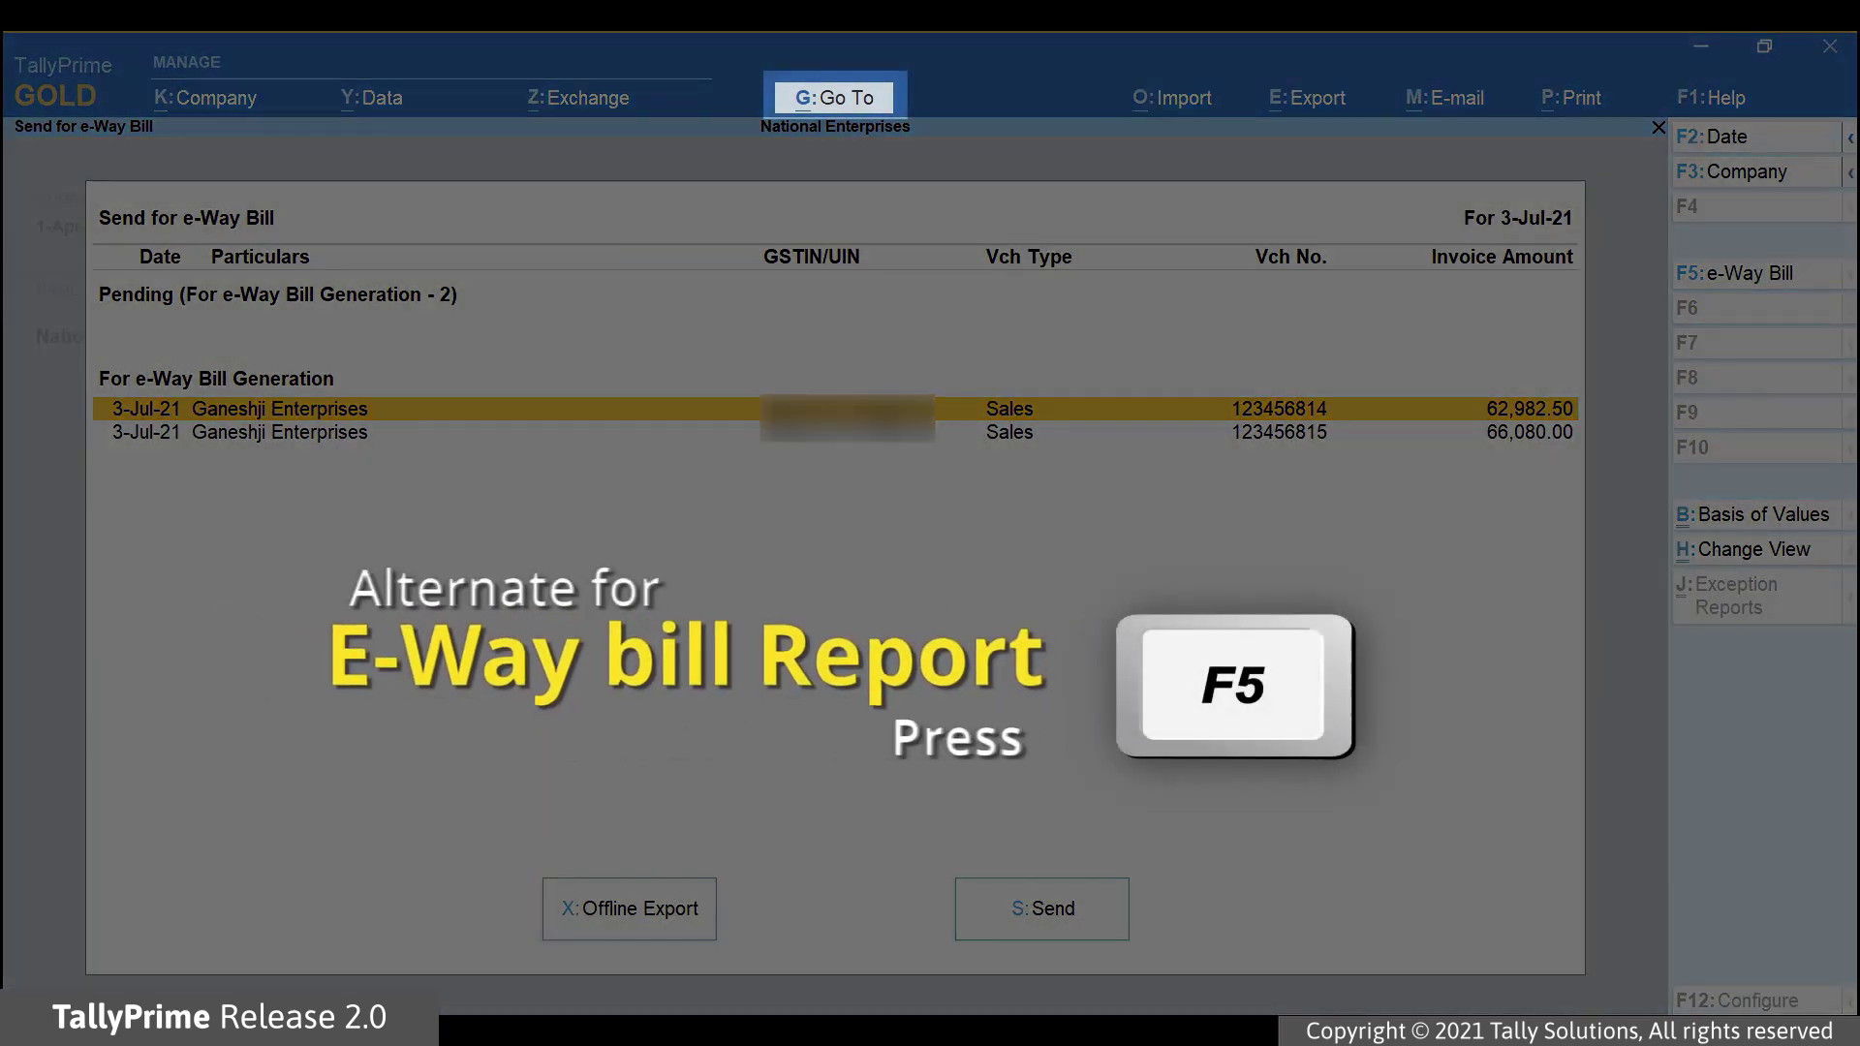
pyautogui.click(831, 99)
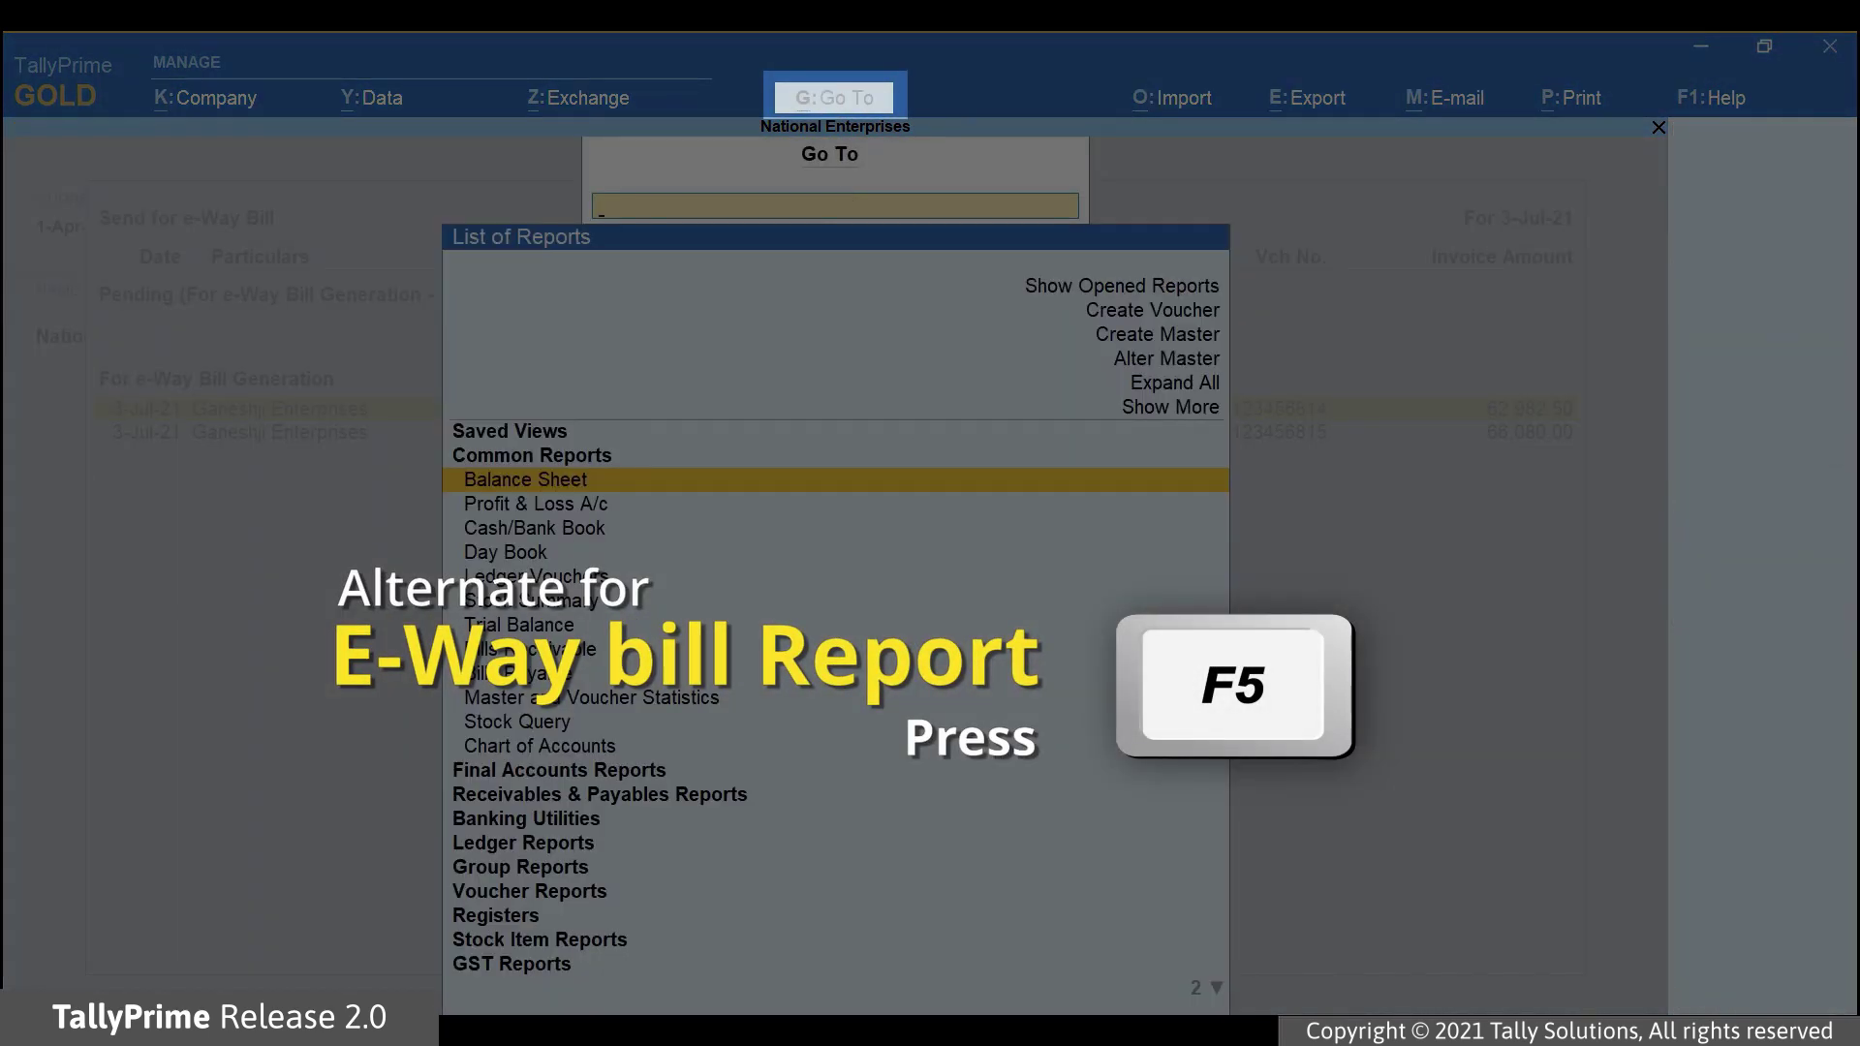
pyautogui.write('Ewa')
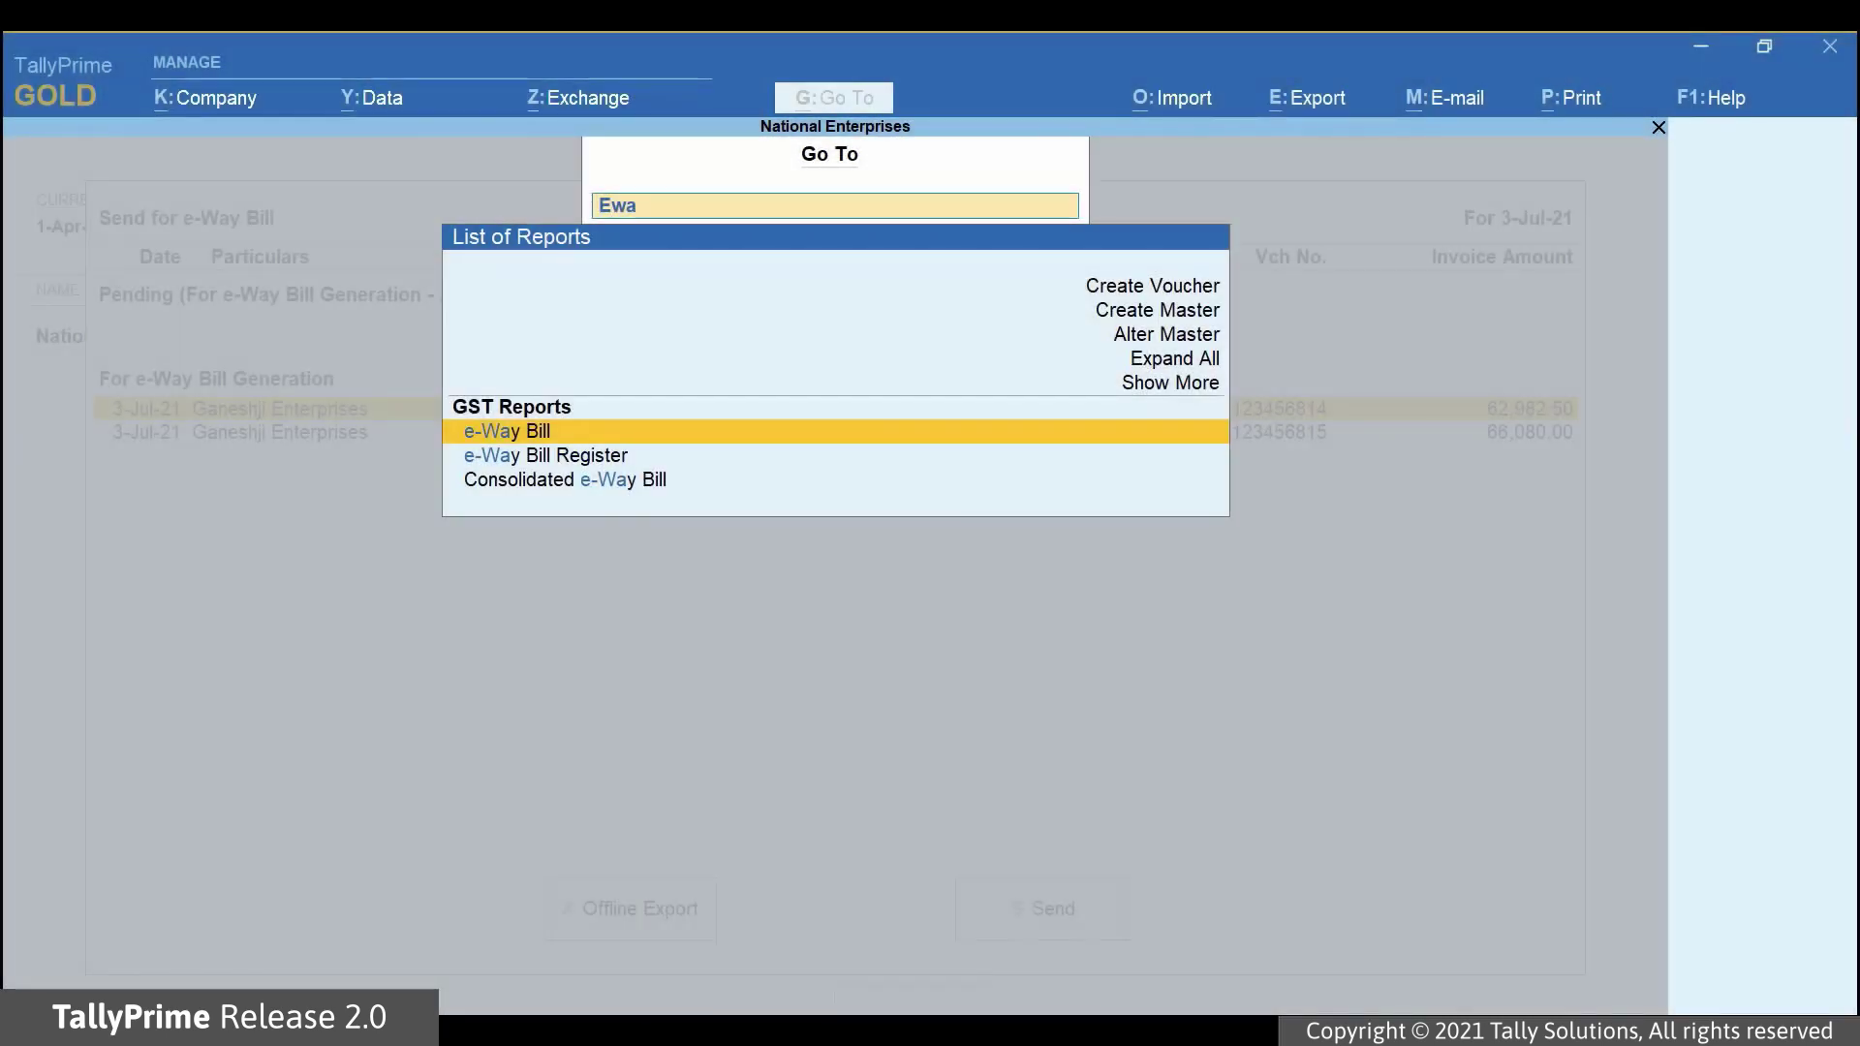
pyautogui.press('Return')
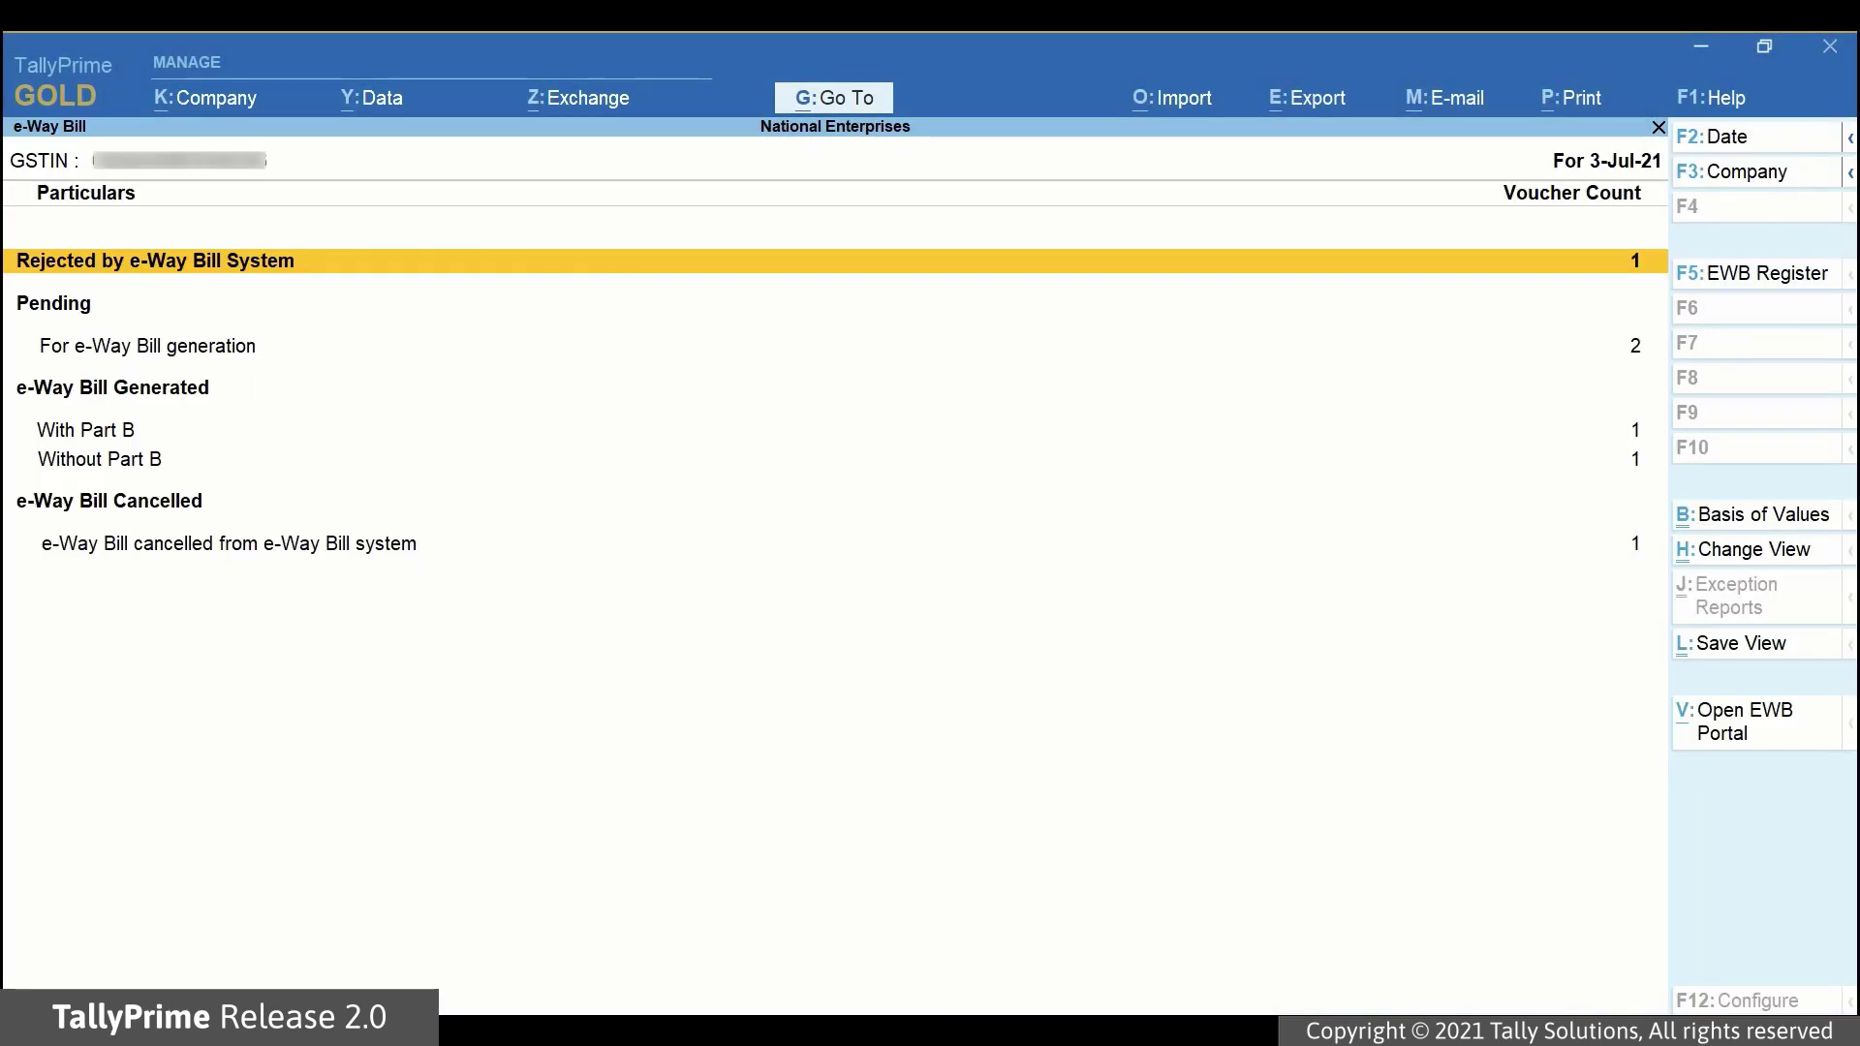
pyautogui.press('Down')
pyautogui.press('Down')
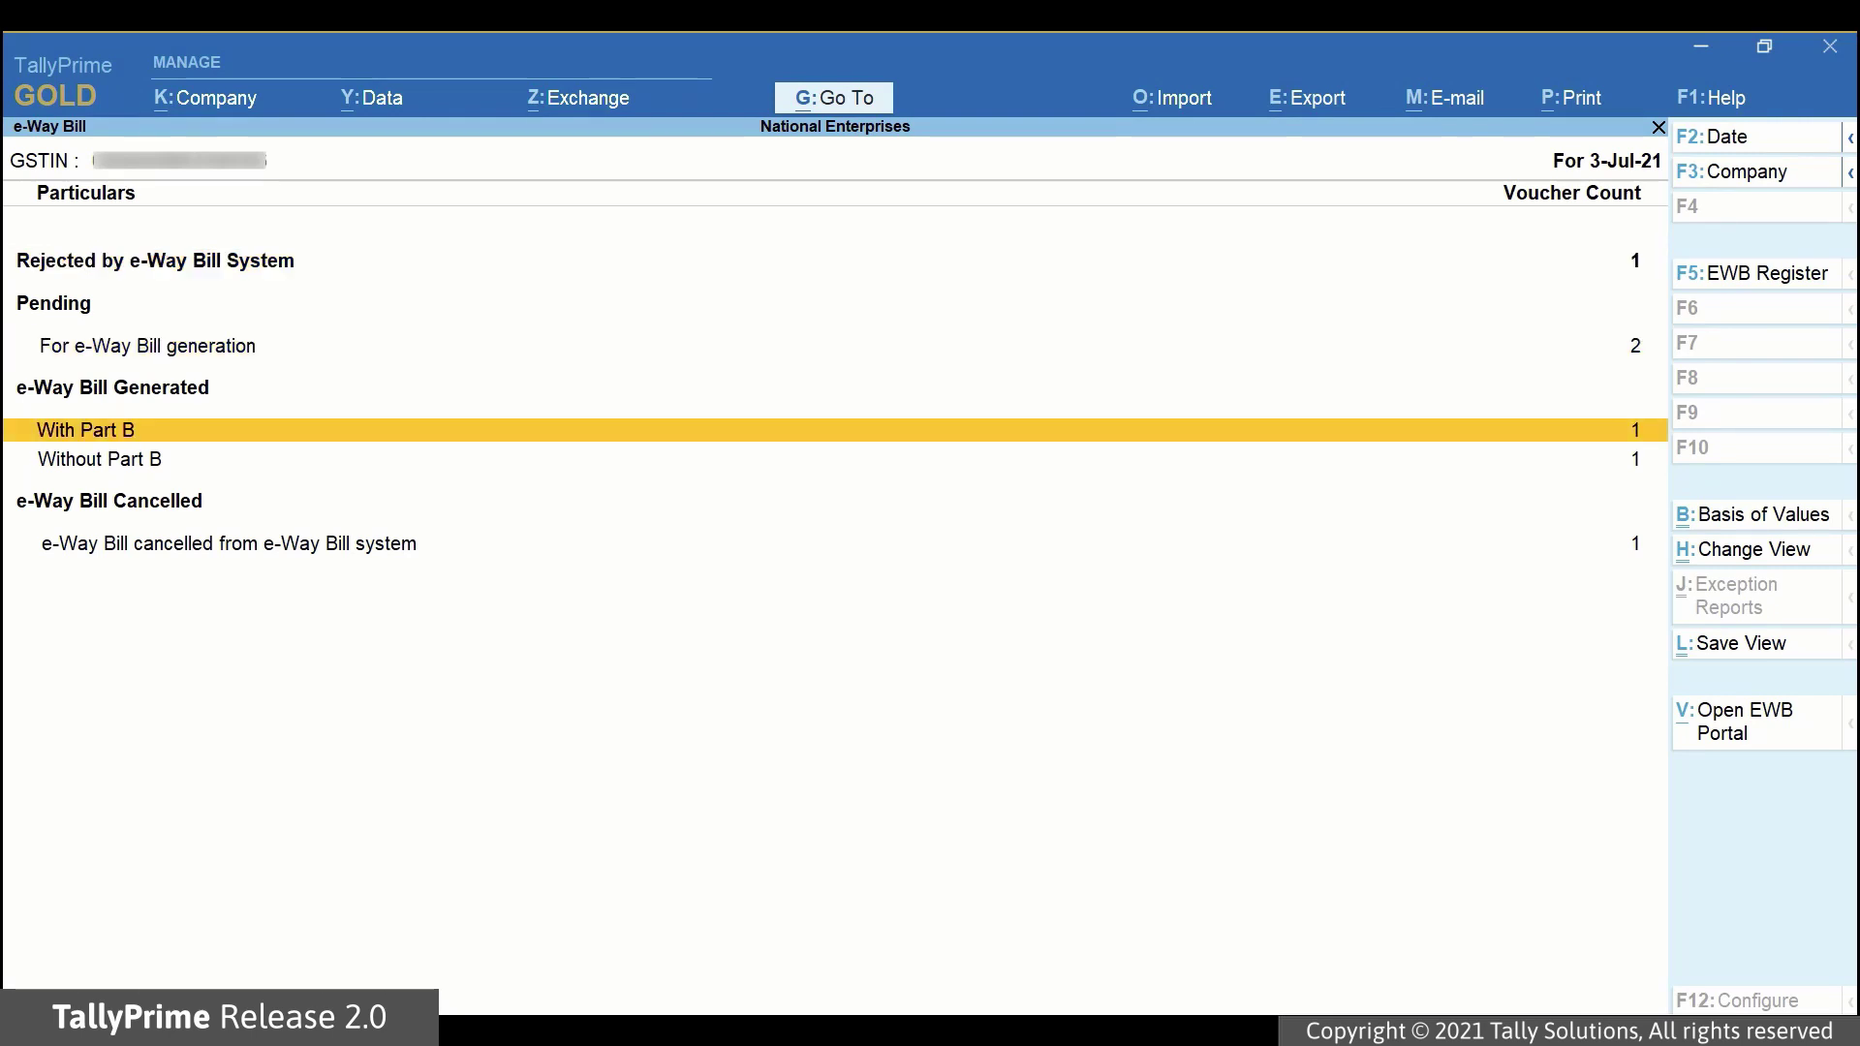
pyautogui.press('Down')
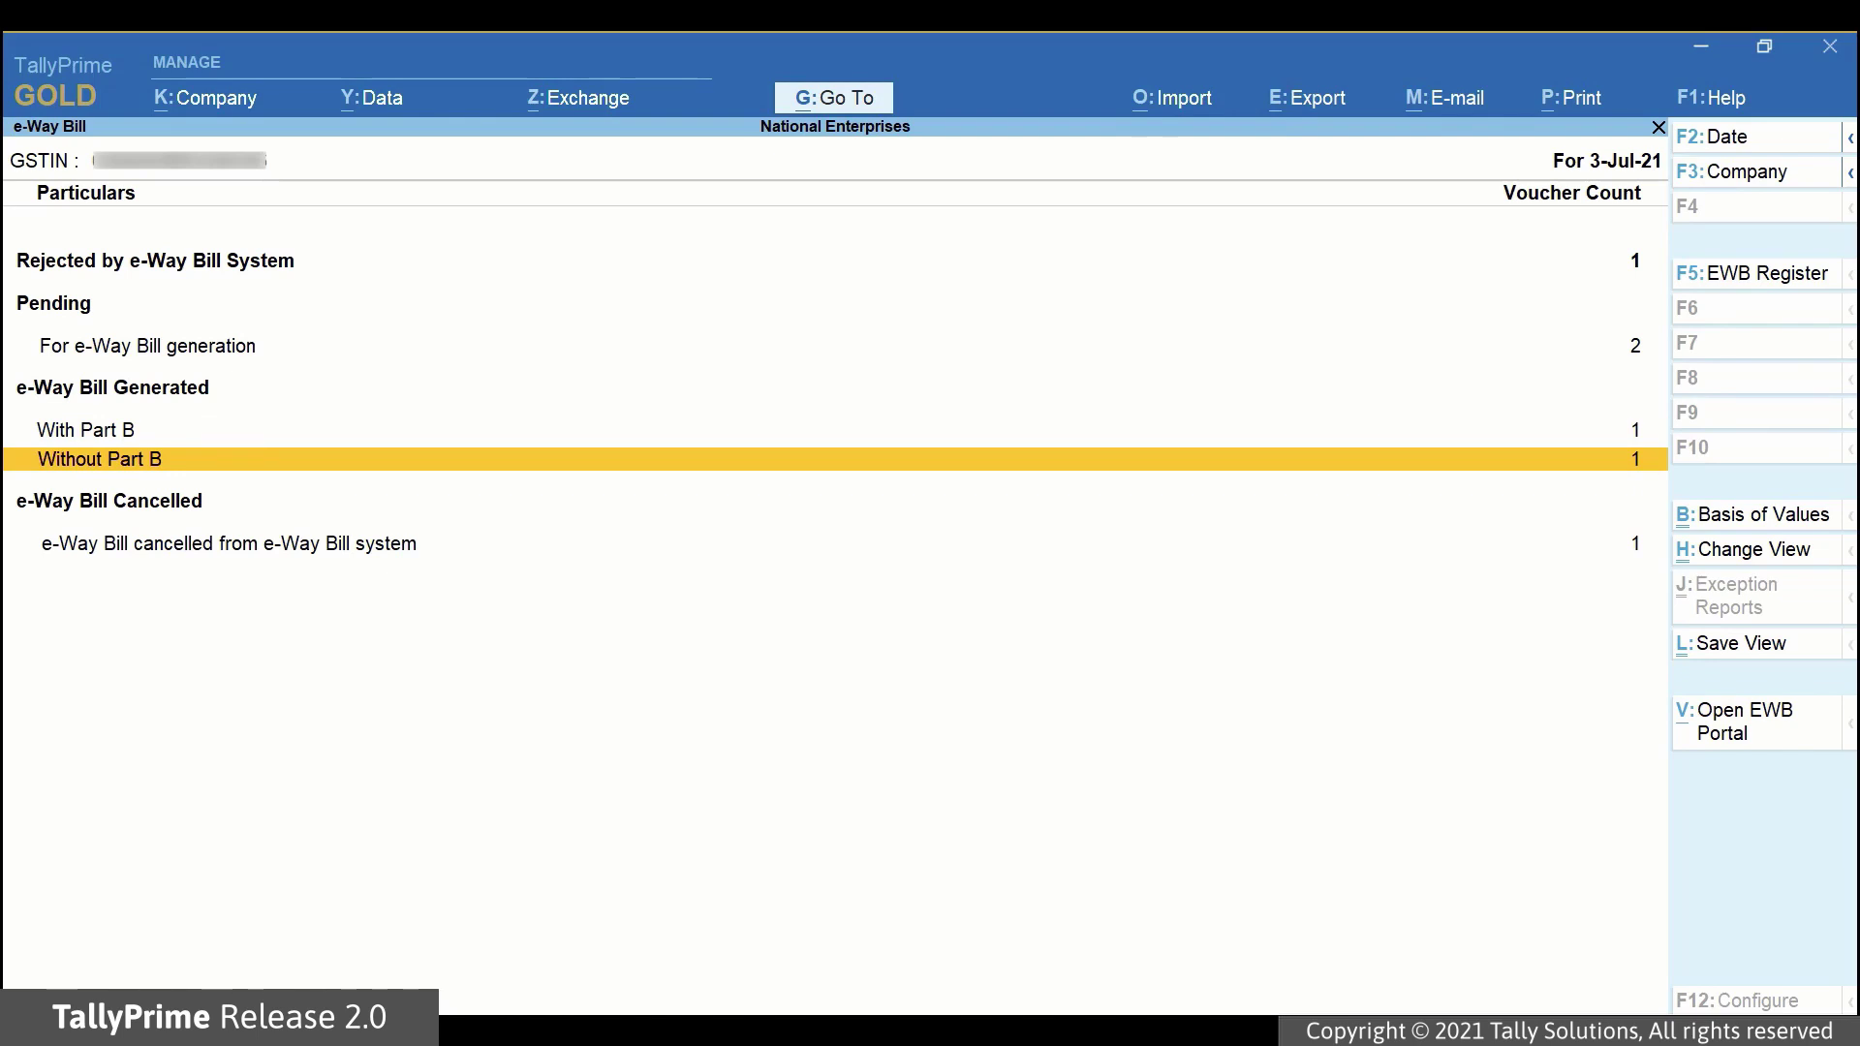
pyautogui.press('Return')
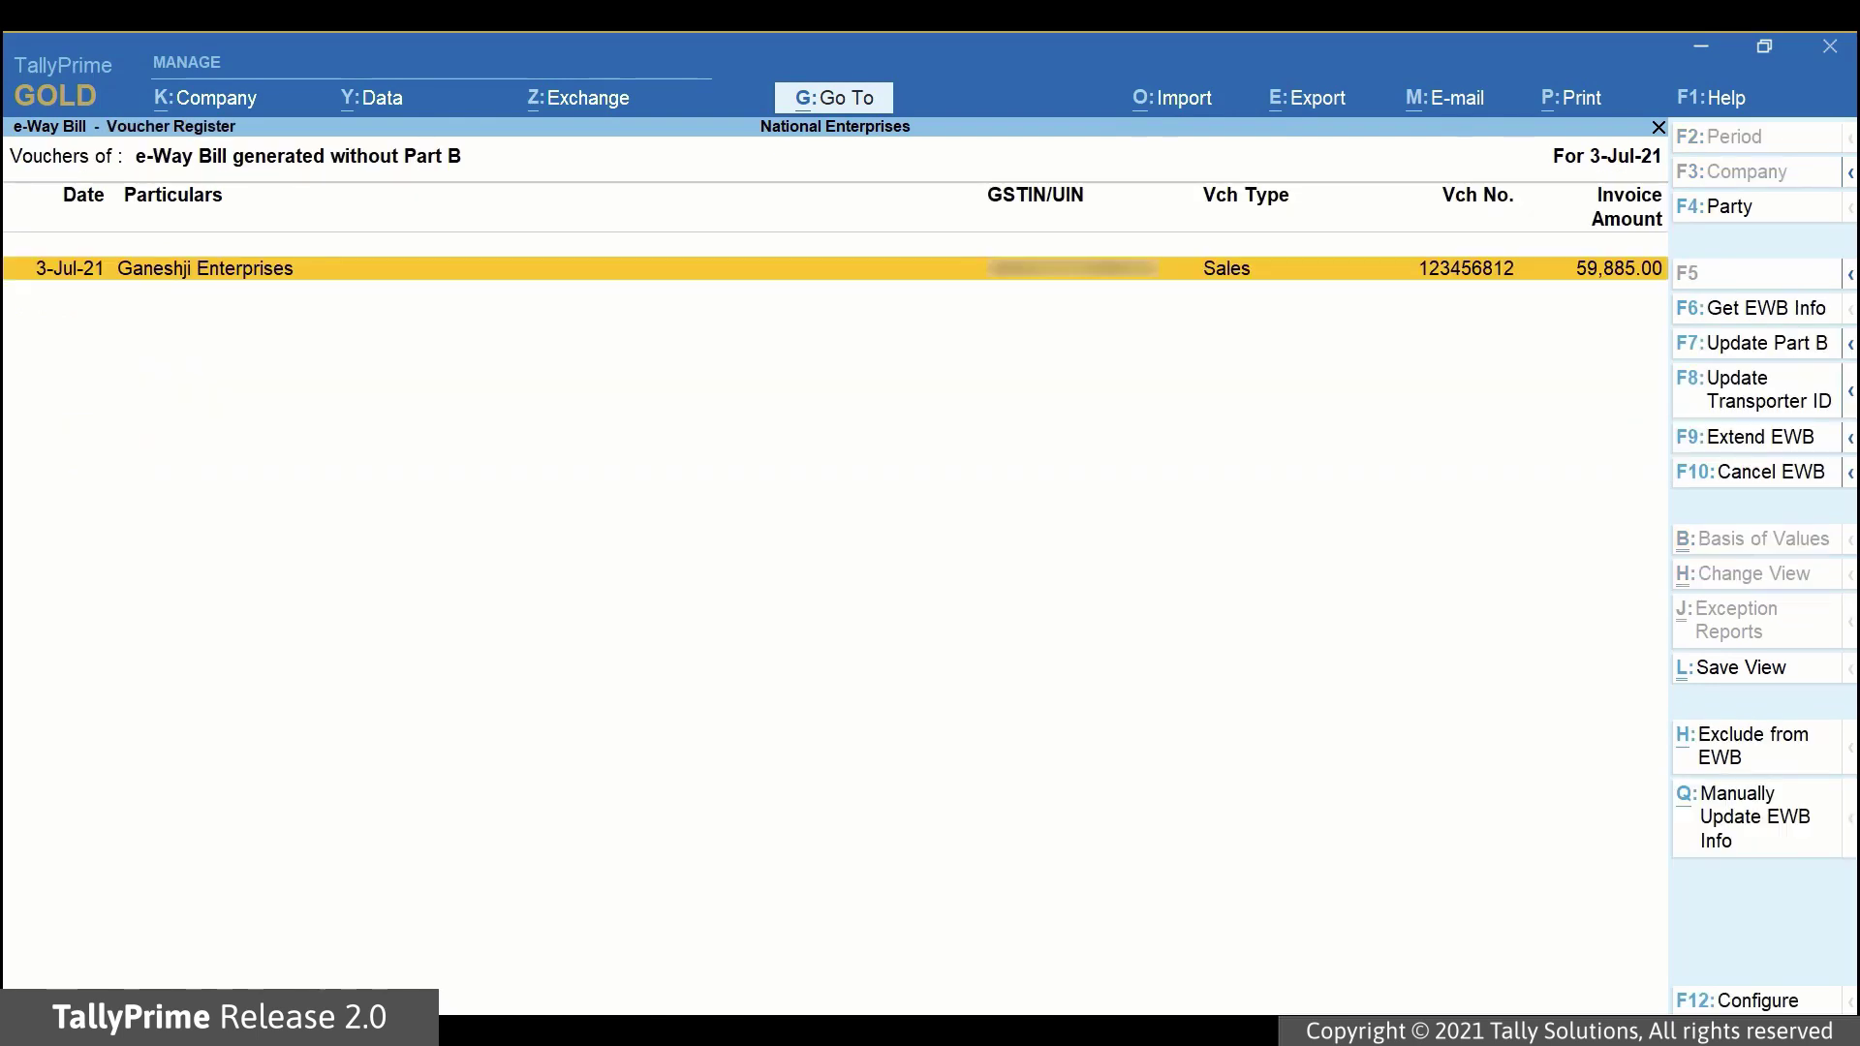
pyautogui.press('Escape')
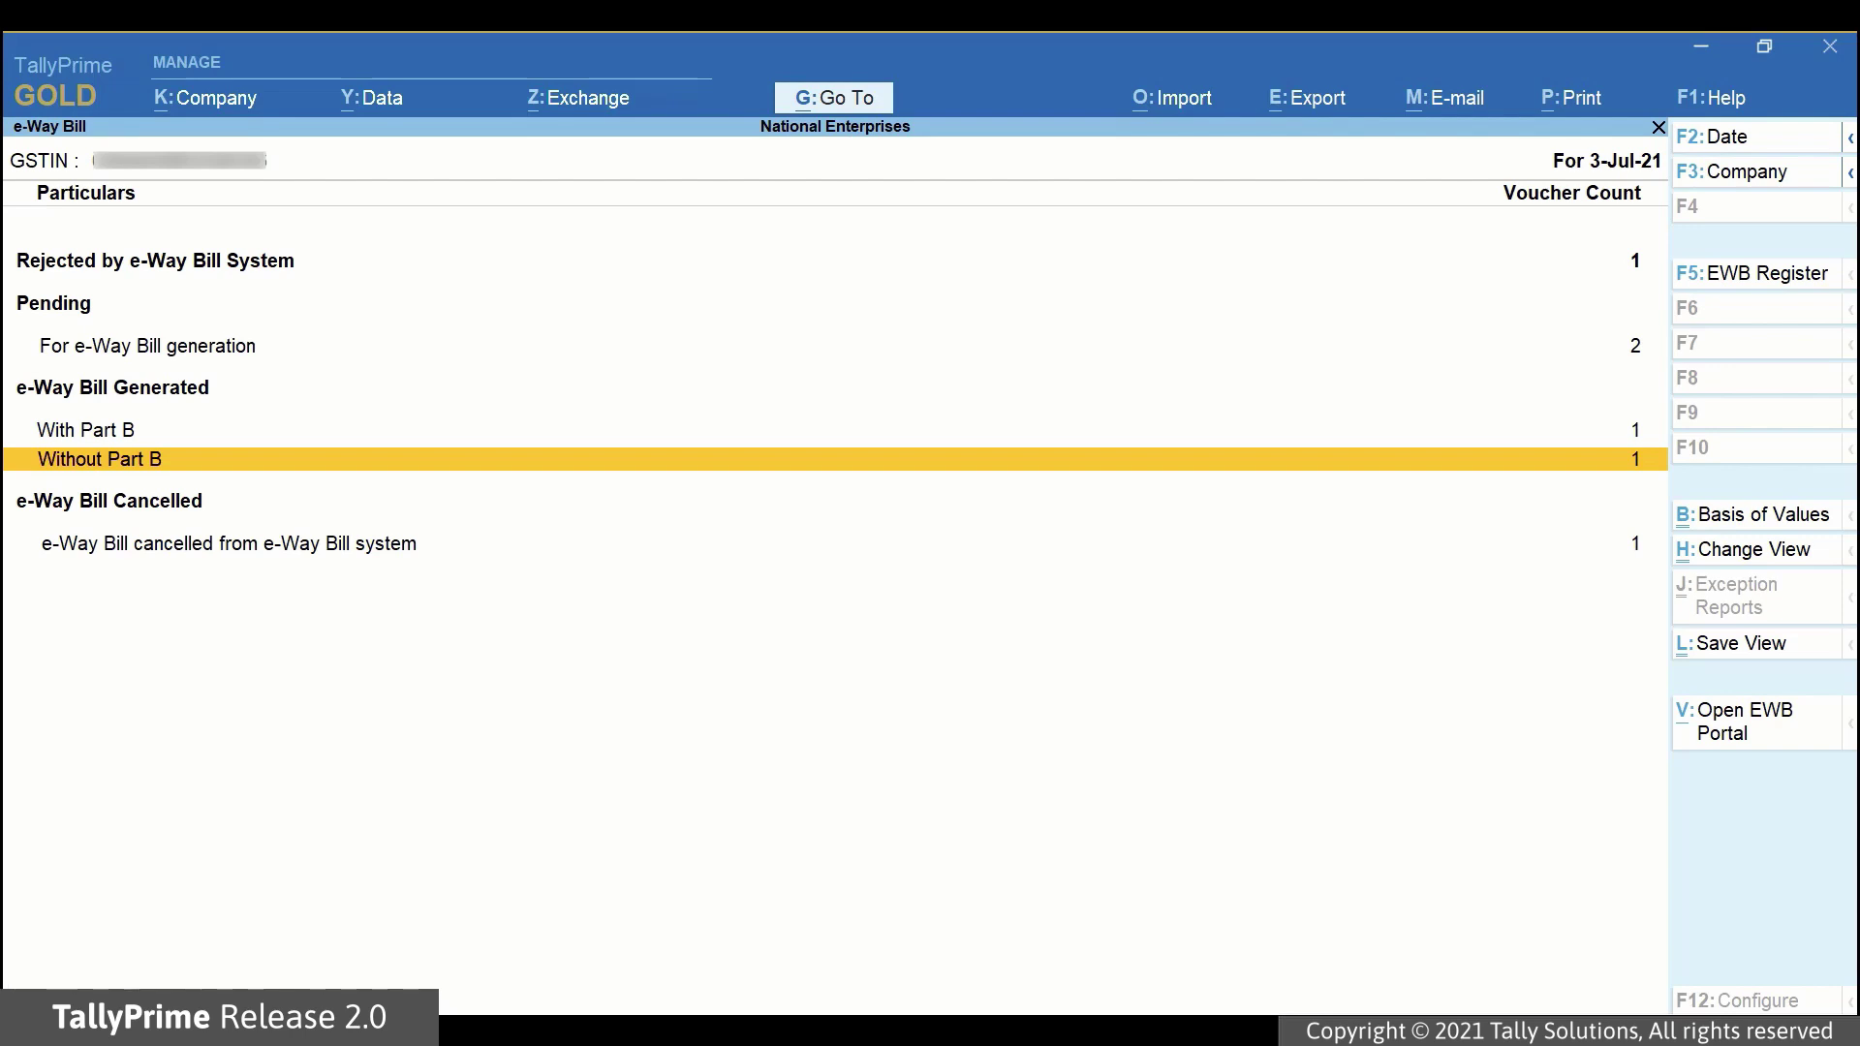
pyautogui.press('Down')
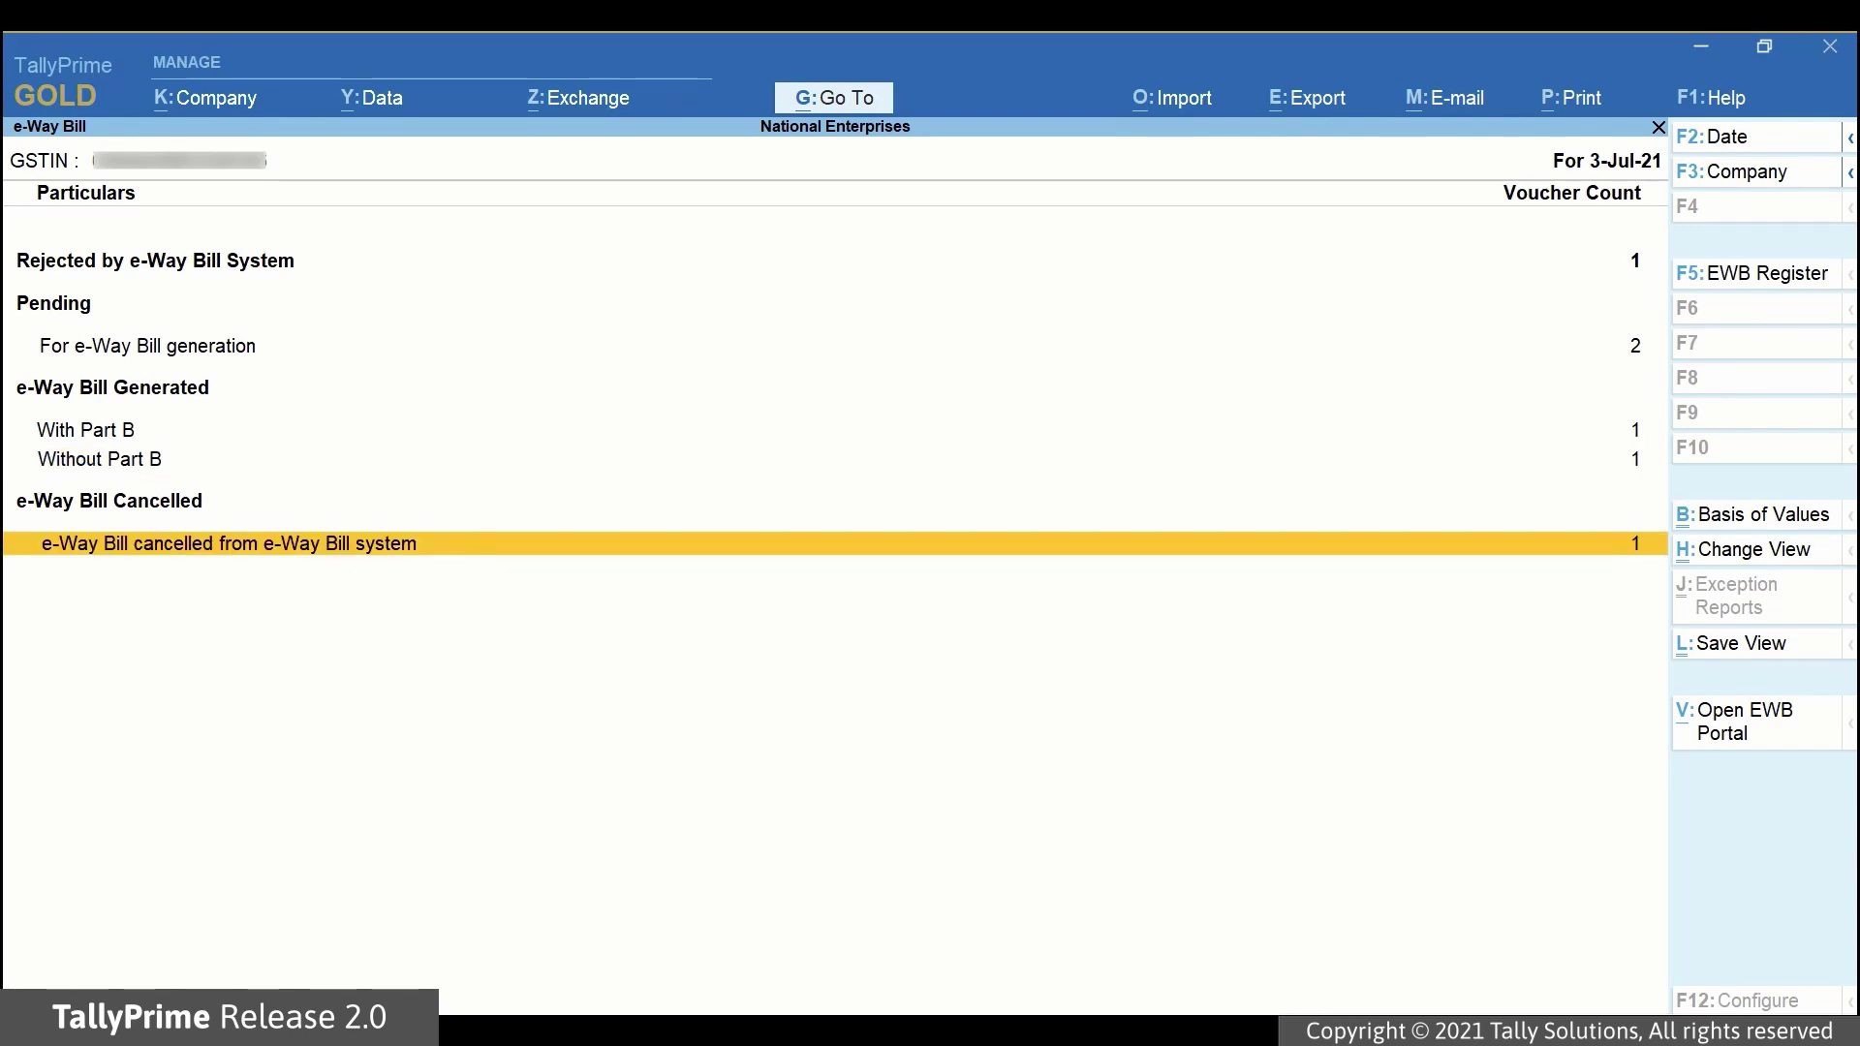
pyautogui.press('Return')
pyautogui.press('Escape')
pyautogui.click(85, 431)
pyautogui.press('Return')
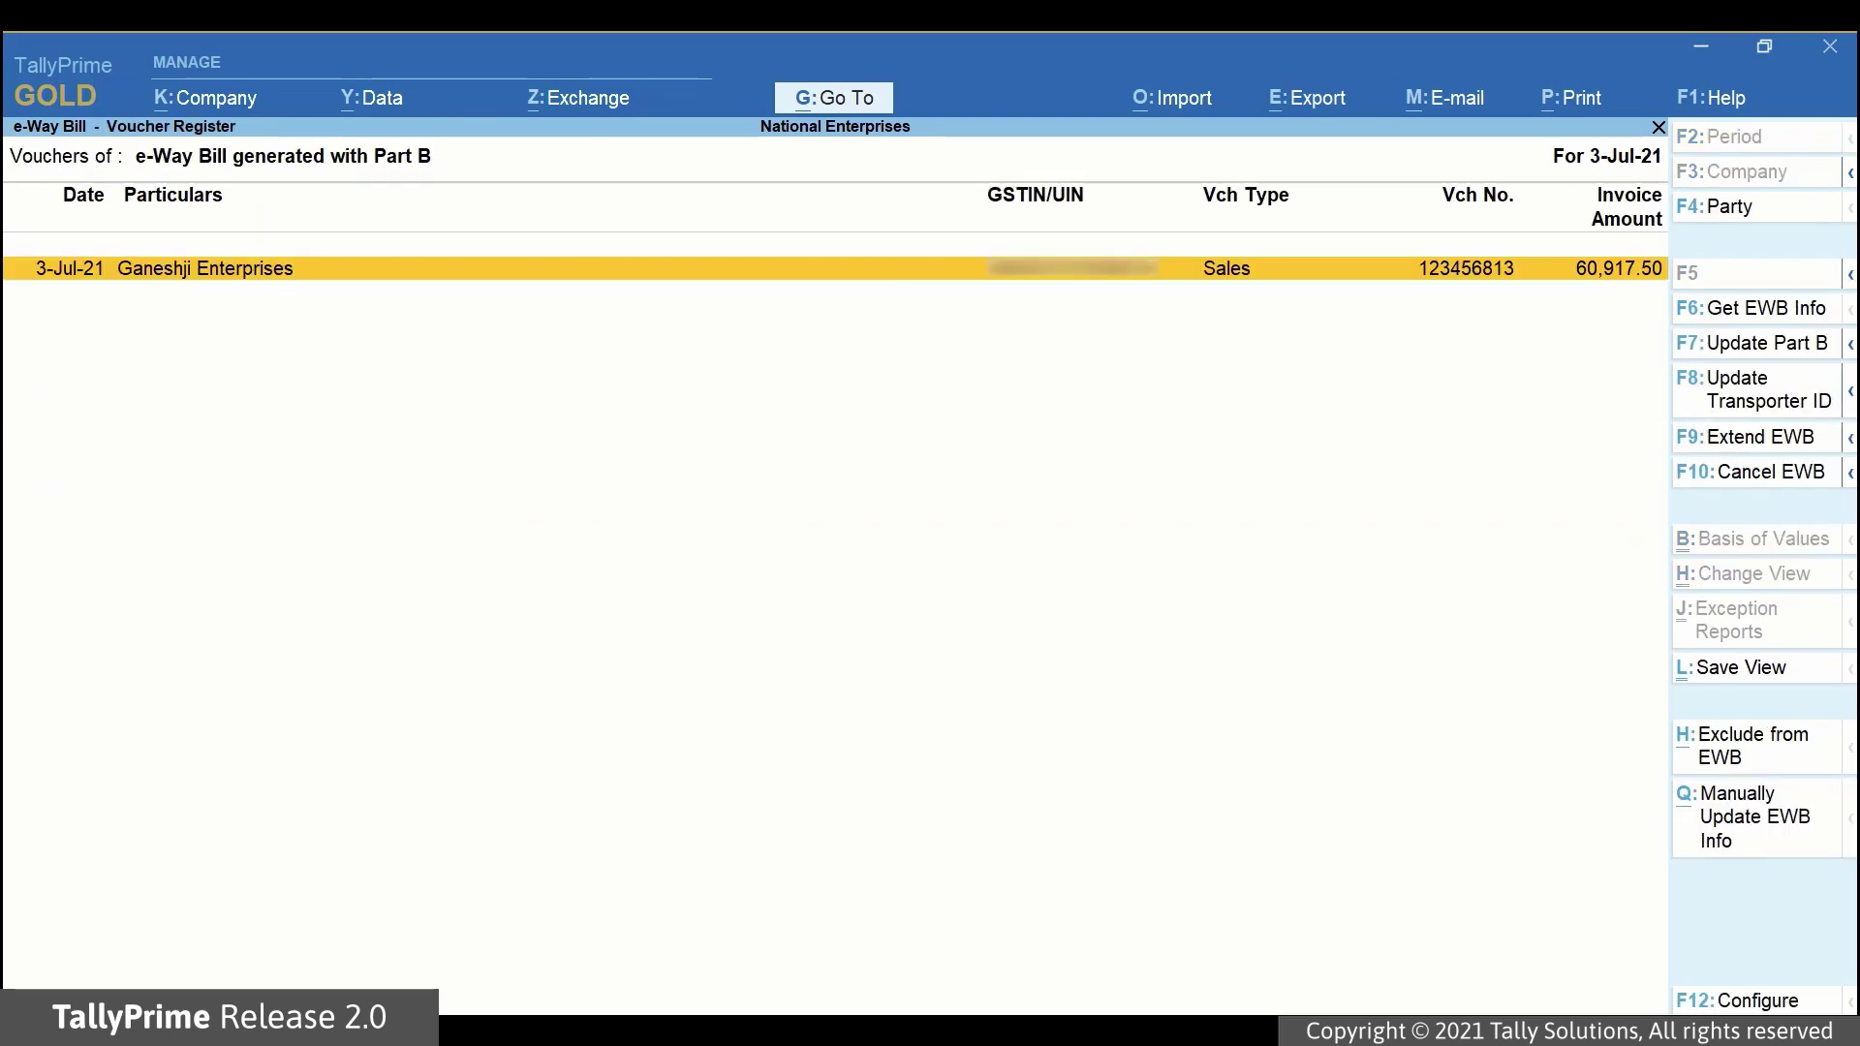
pyautogui.press('Escape')
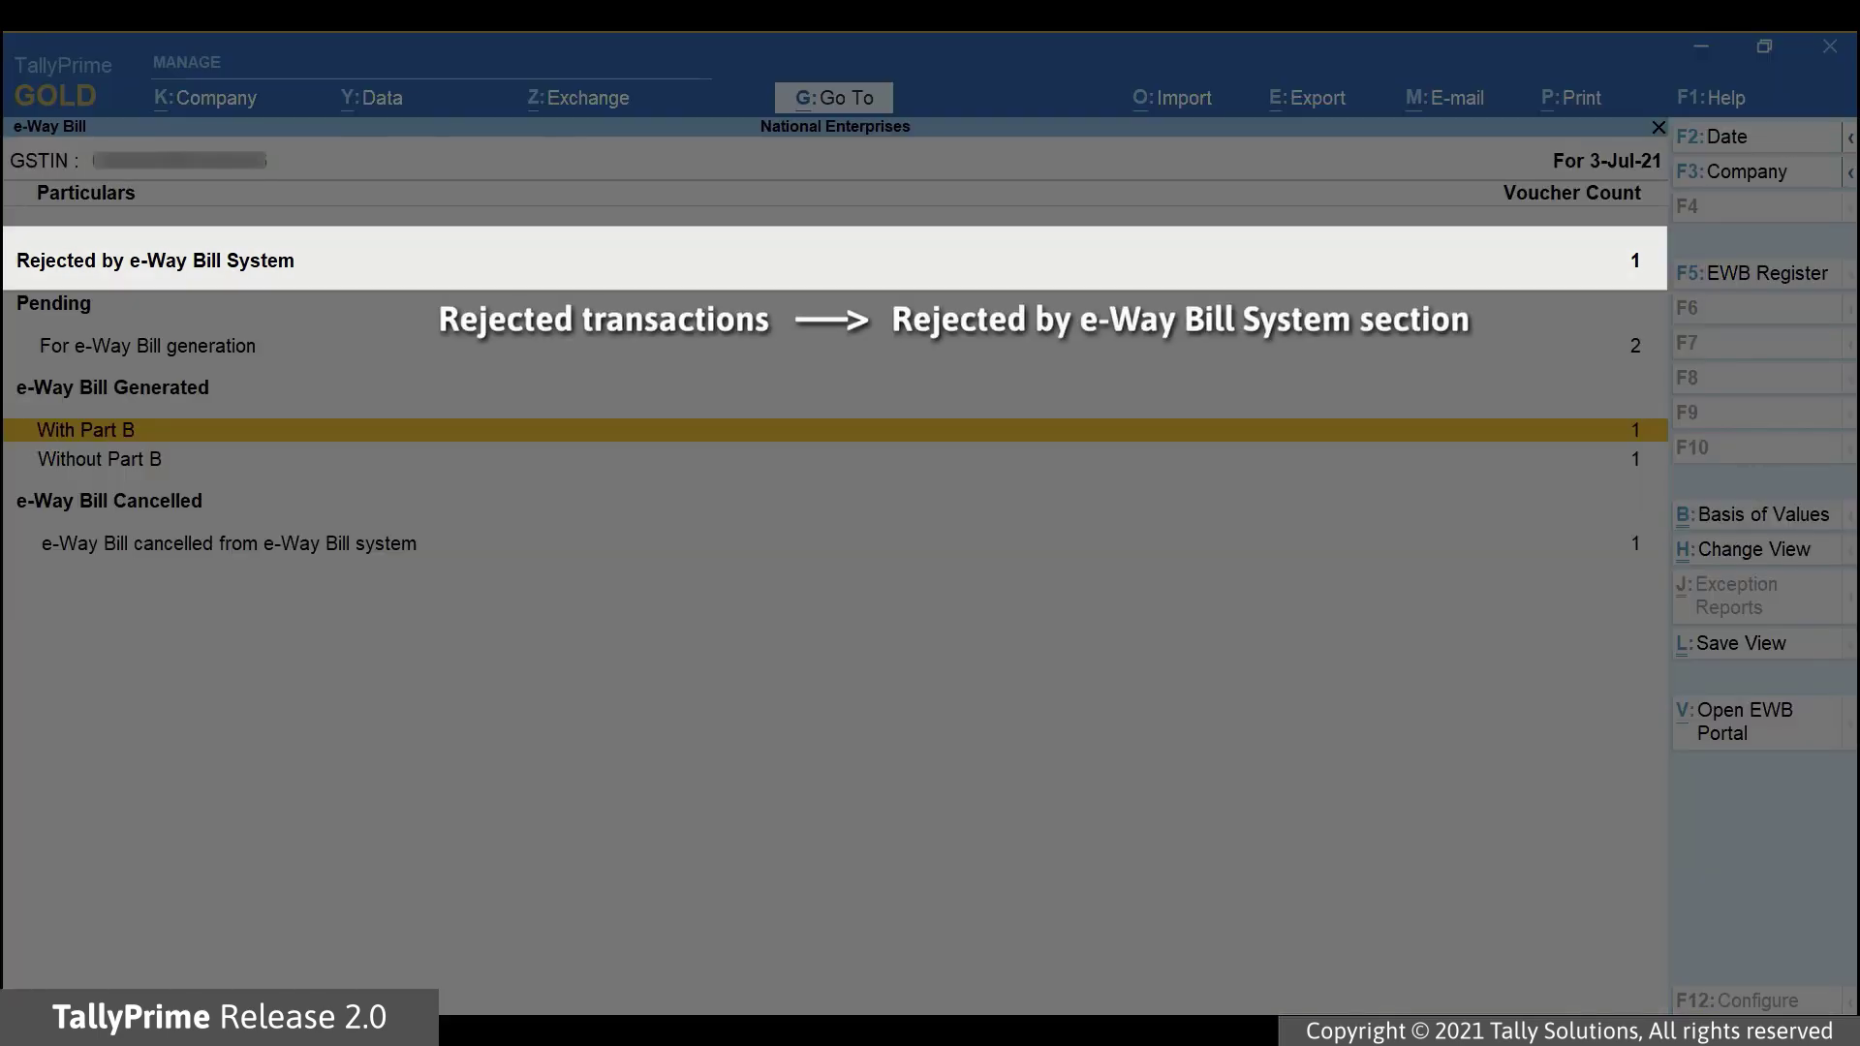
pyautogui.press('Up')
pyautogui.press('Up')
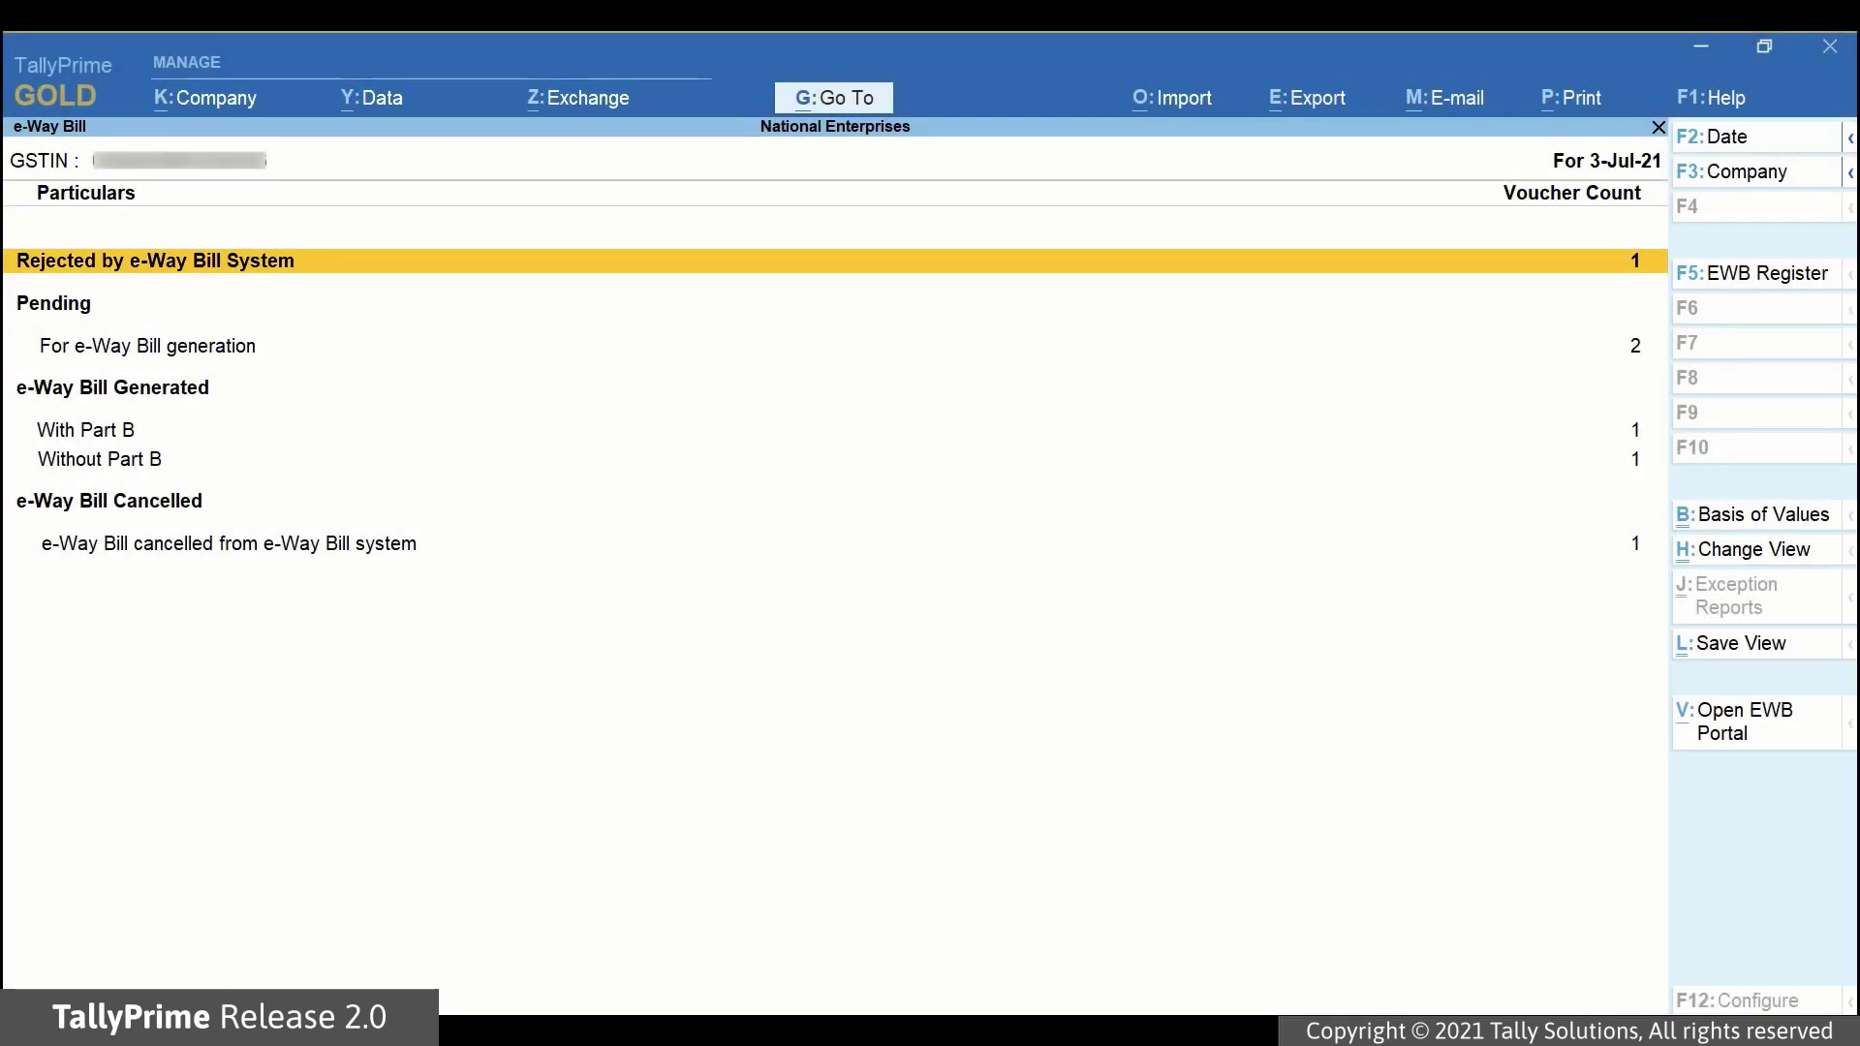
pyautogui.press('Return')
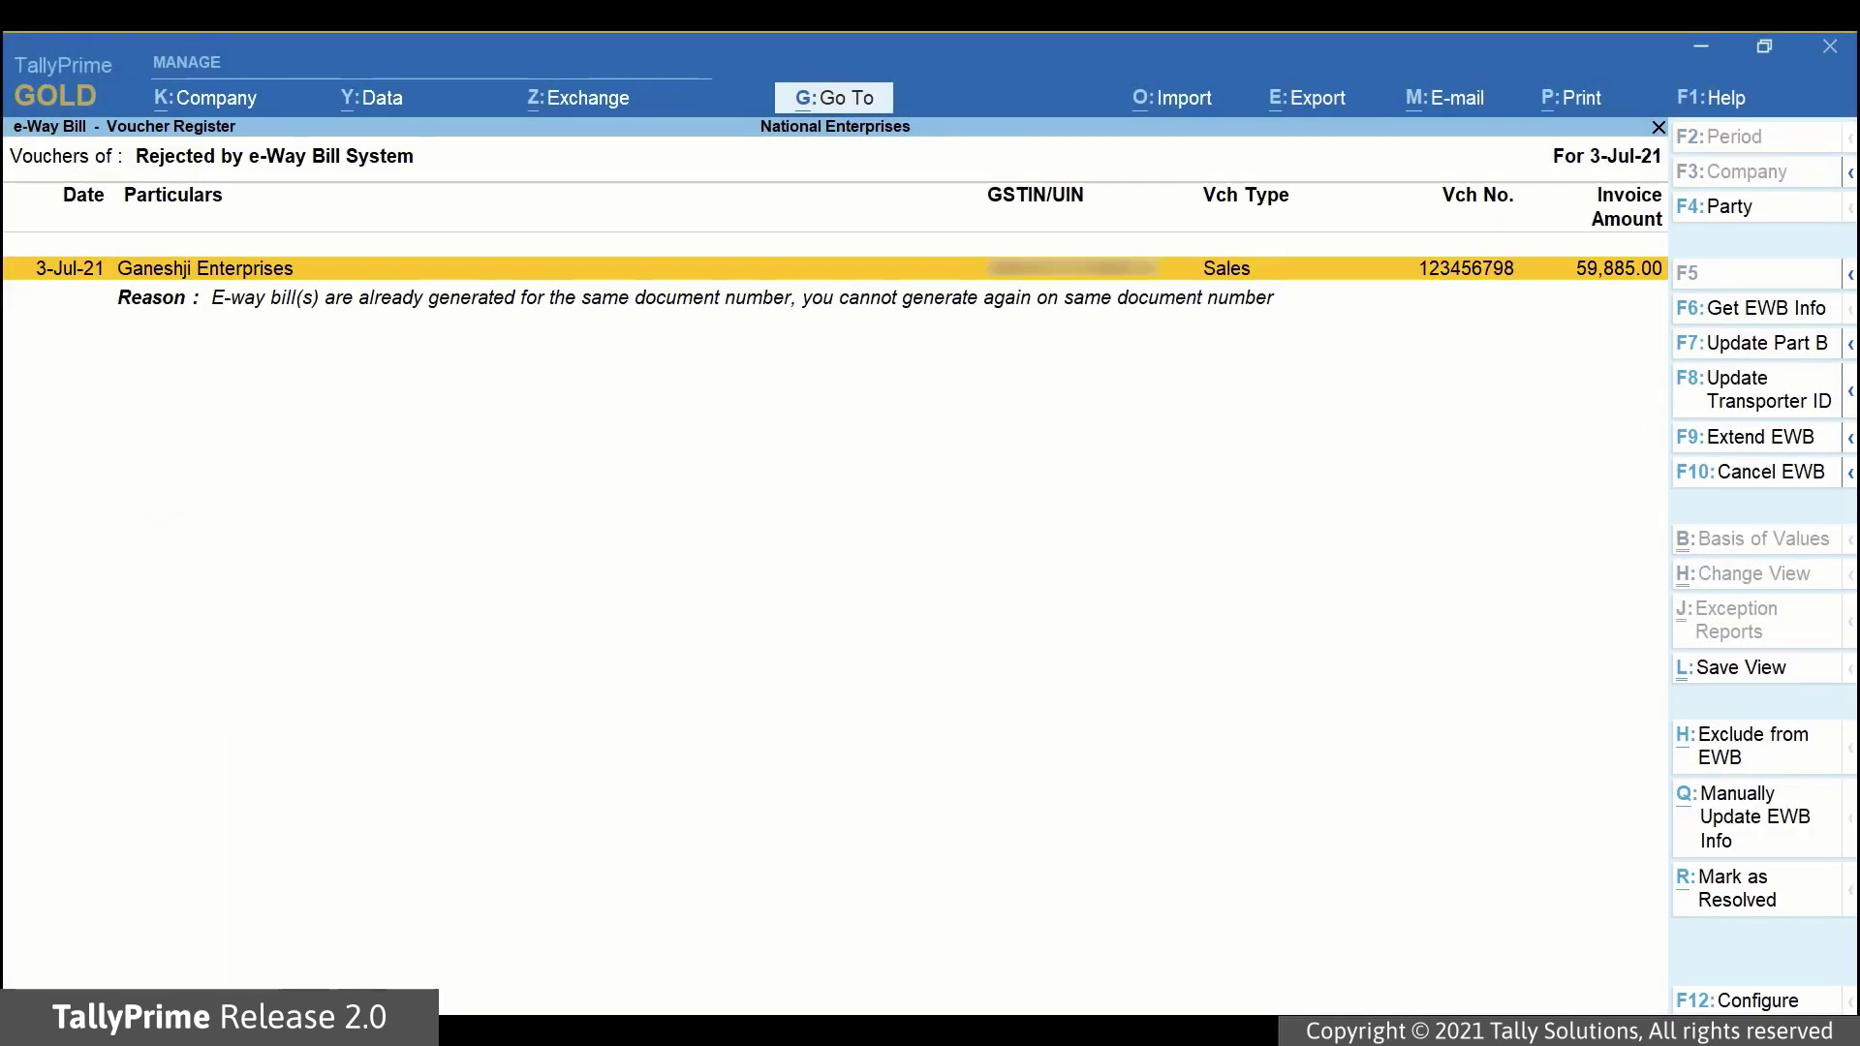
pyautogui.press('Down')
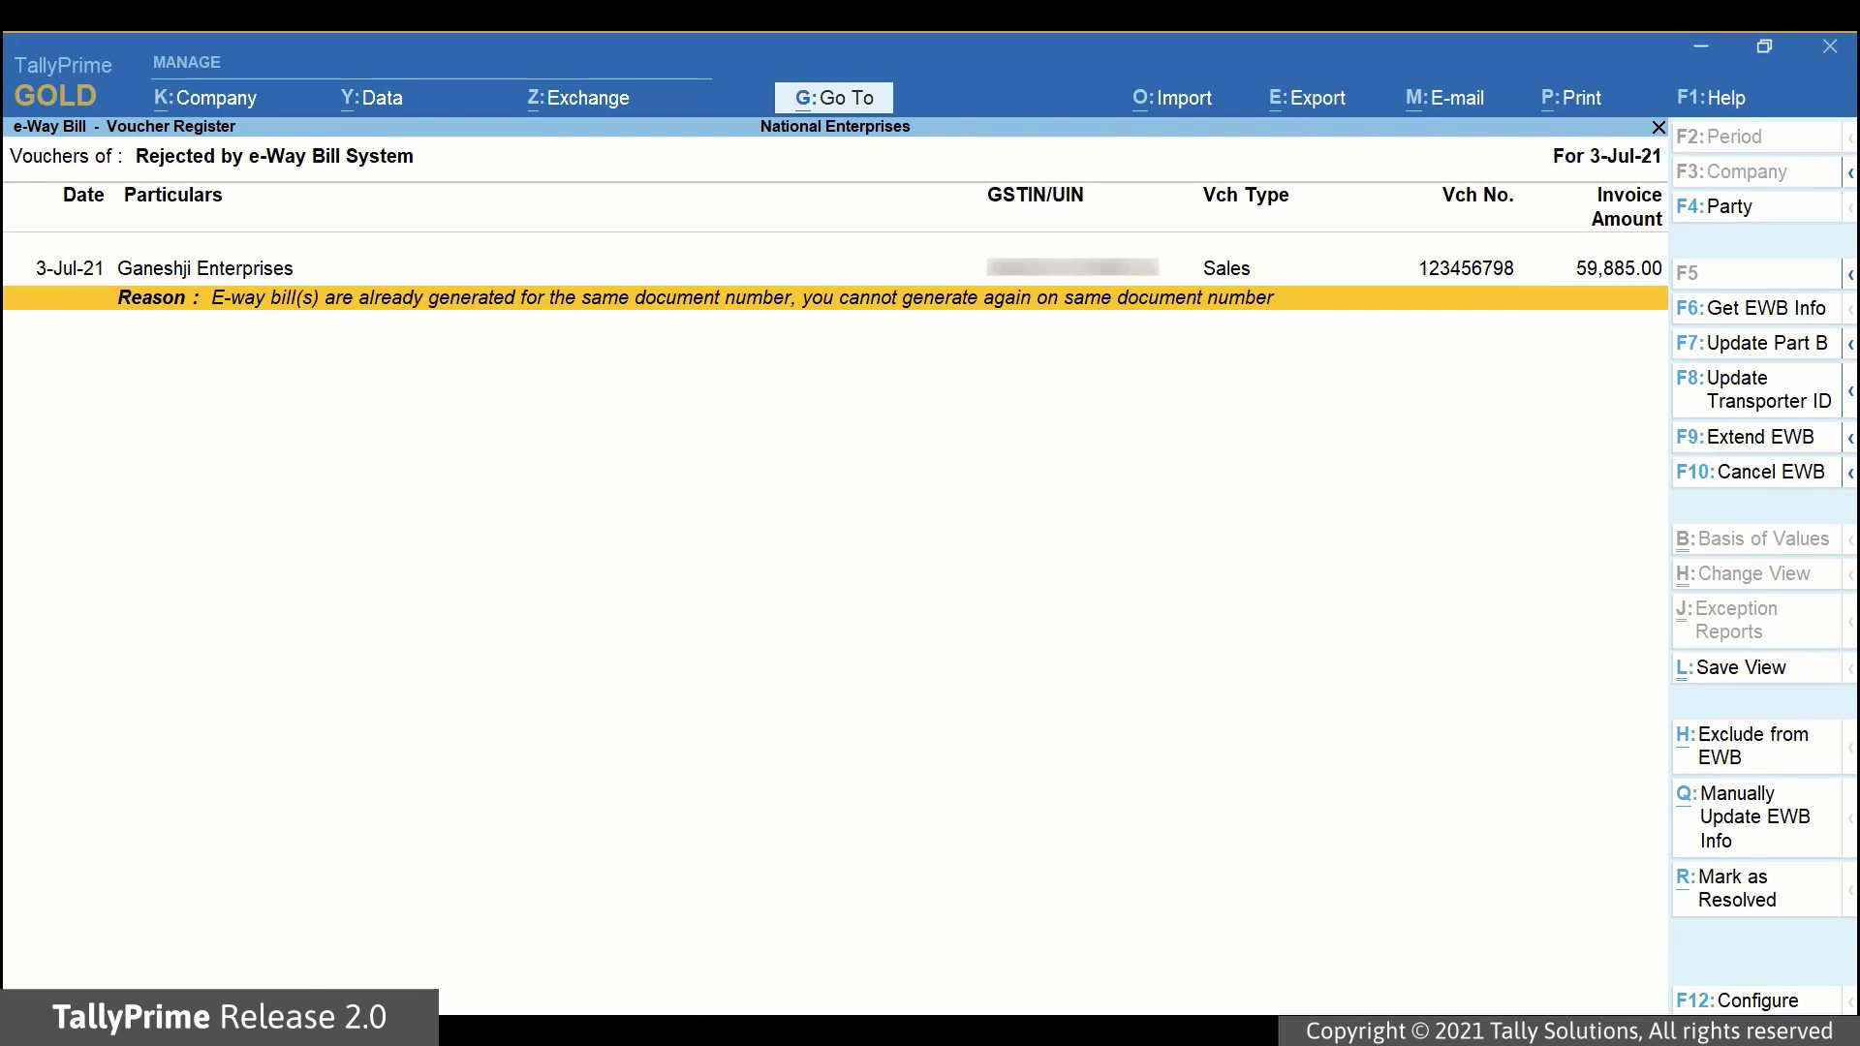
pyautogui.press('Escape')
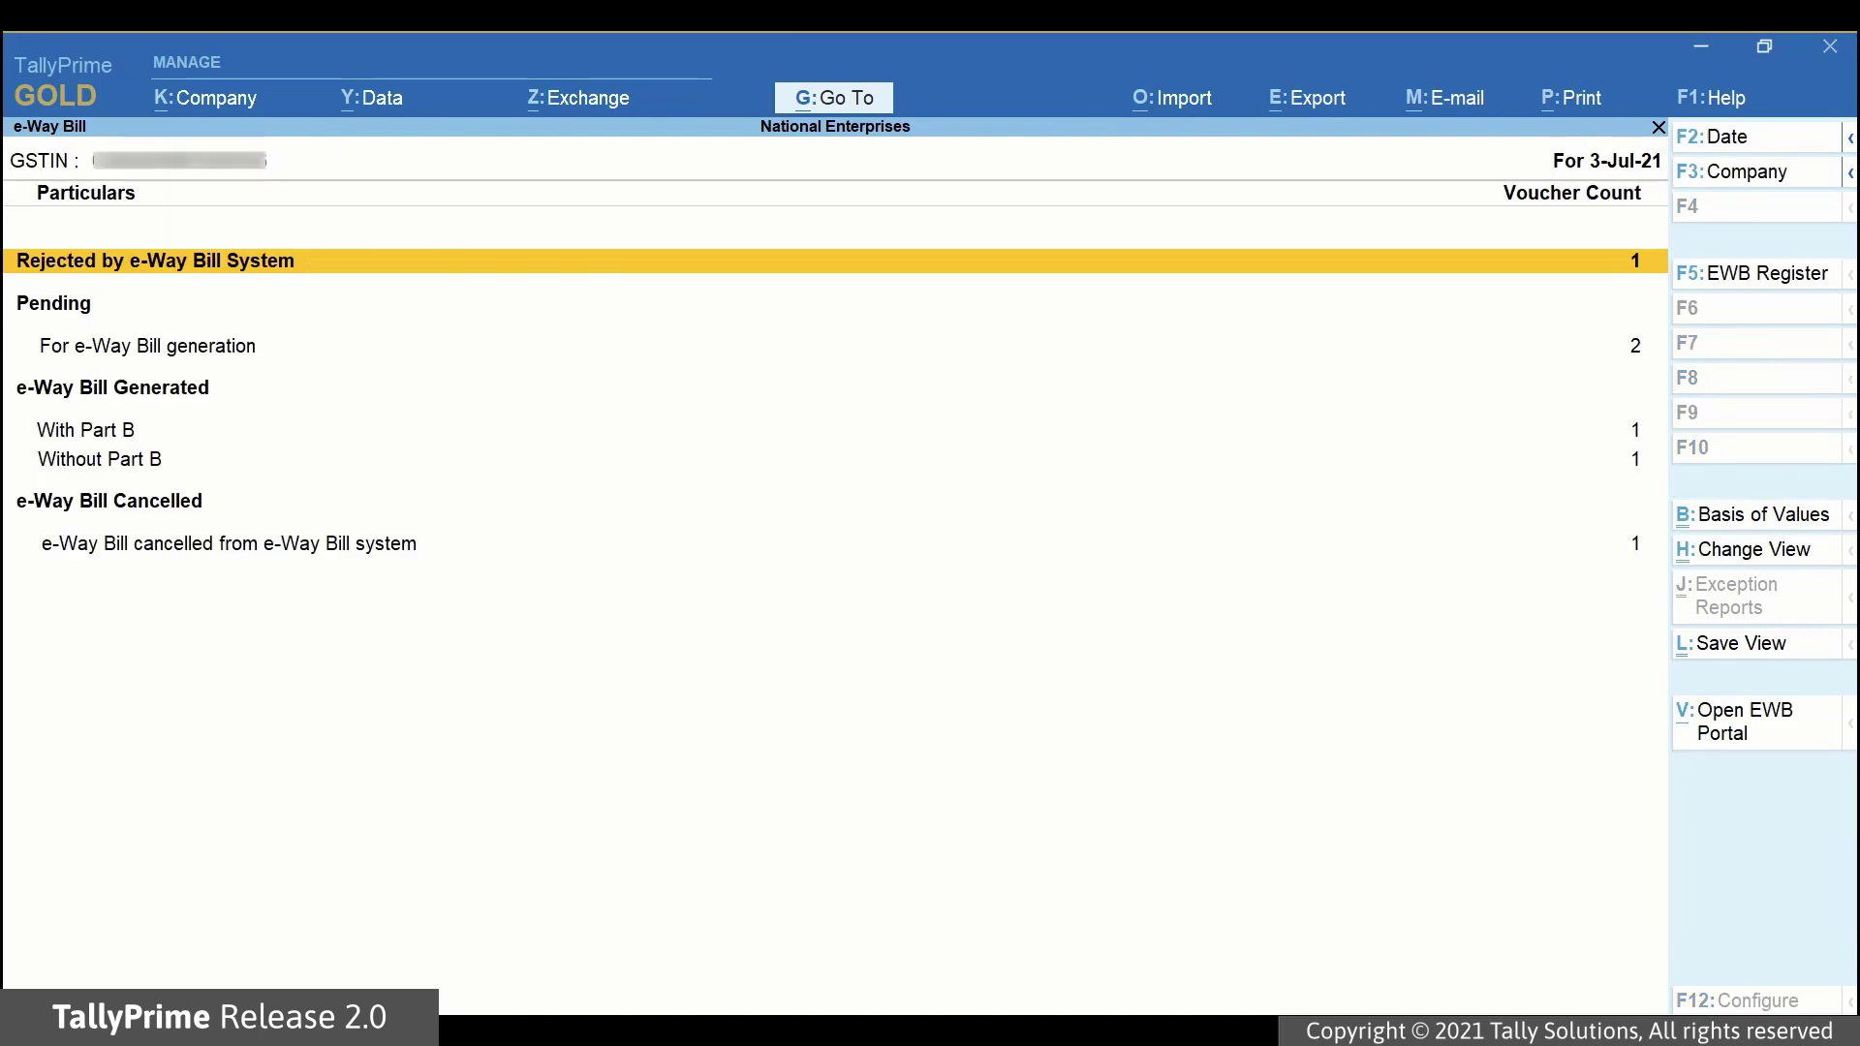